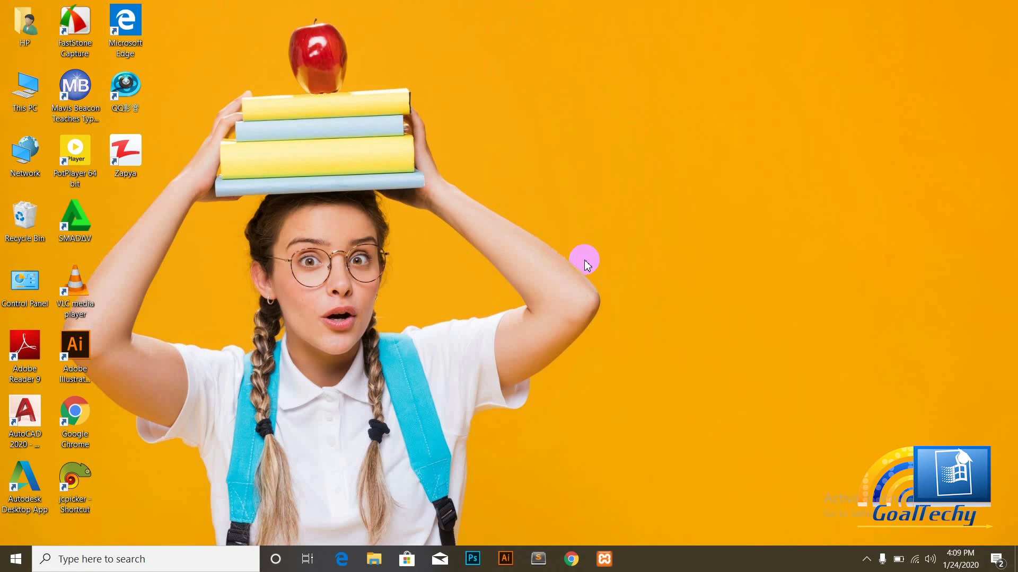
Step: Refresh the desktop twice from its right-click menu
right_click(767, 98)
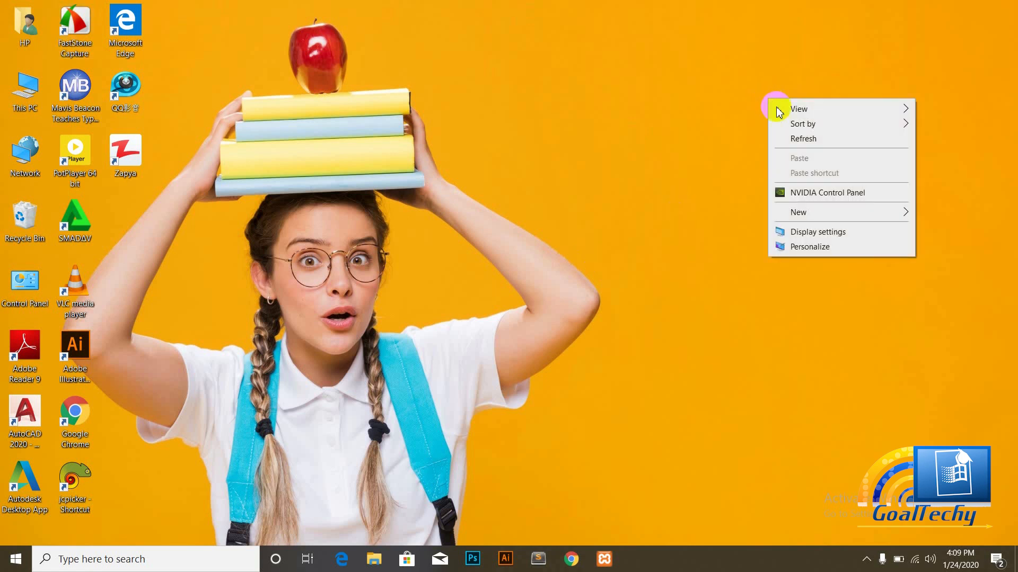
left_click(792, 140)
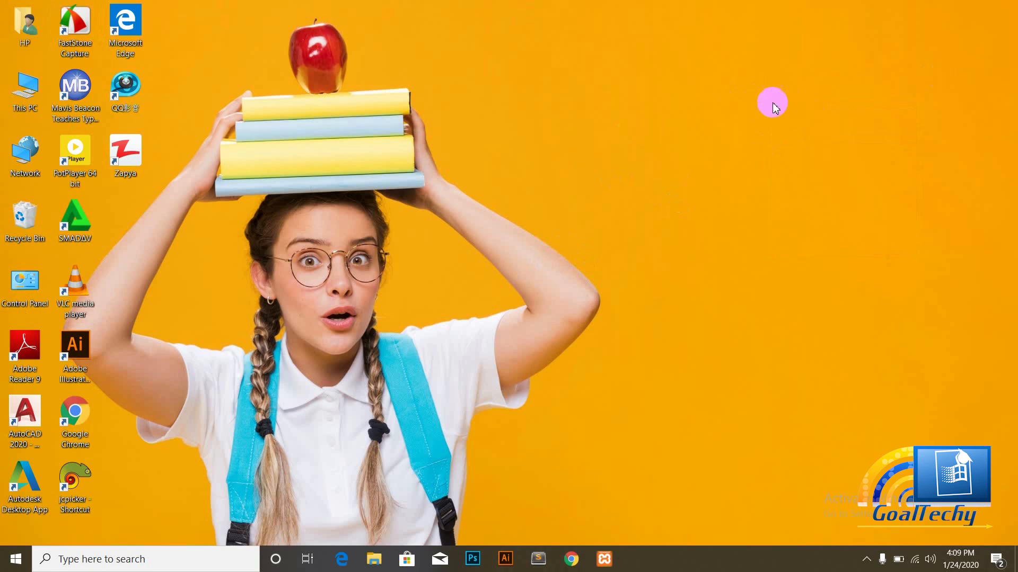
right_click(772, 103)
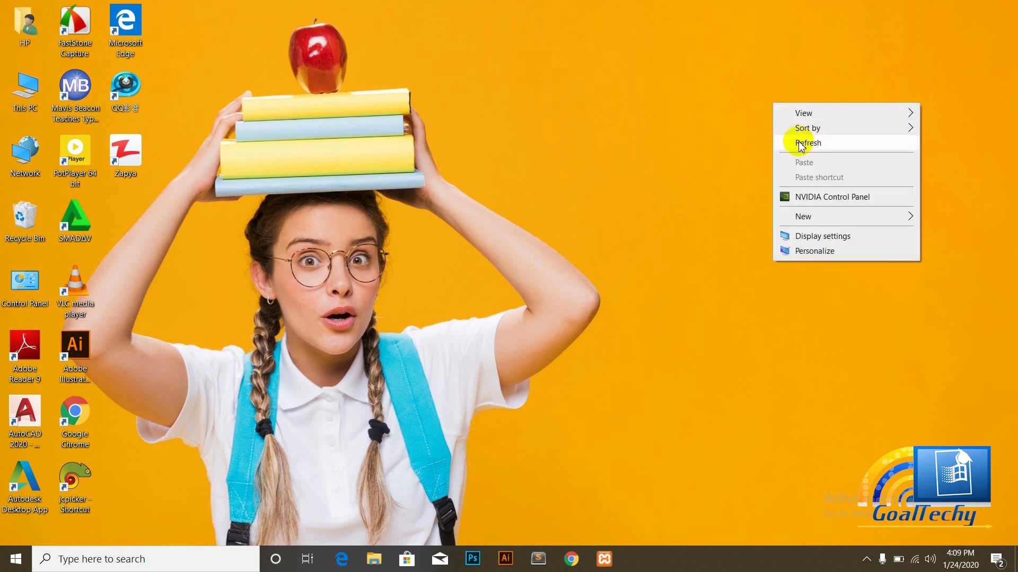
left_click(798, 142)
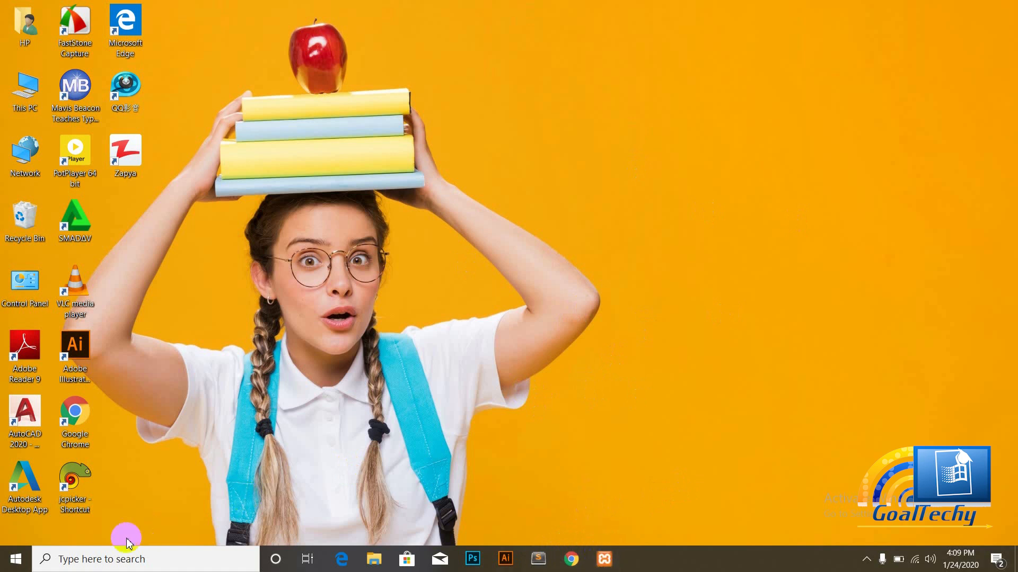
Step: Search the system for 'xampp' and launch the XAMPP Control Panel
left_click(53, 560)
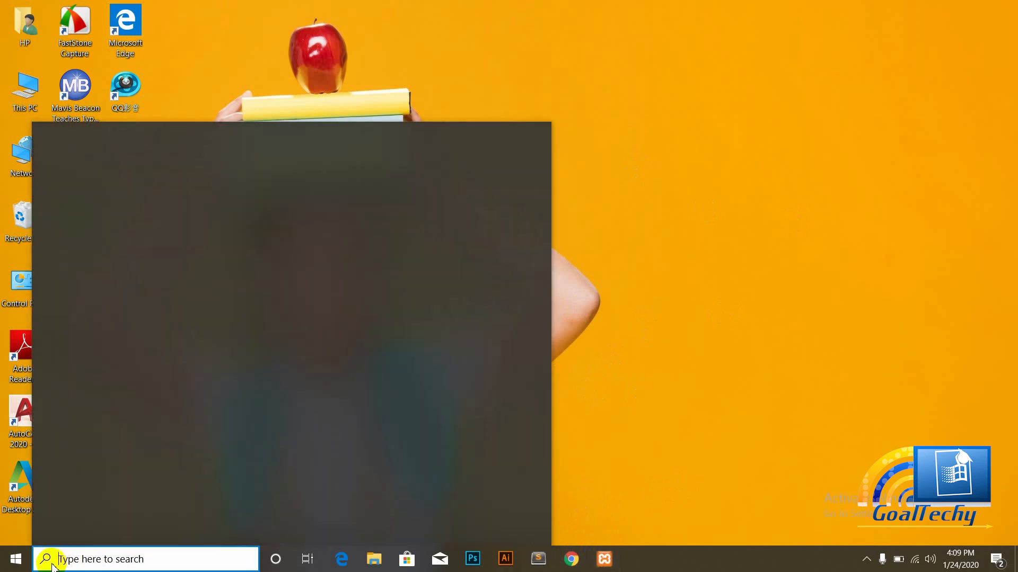
type("xampp")
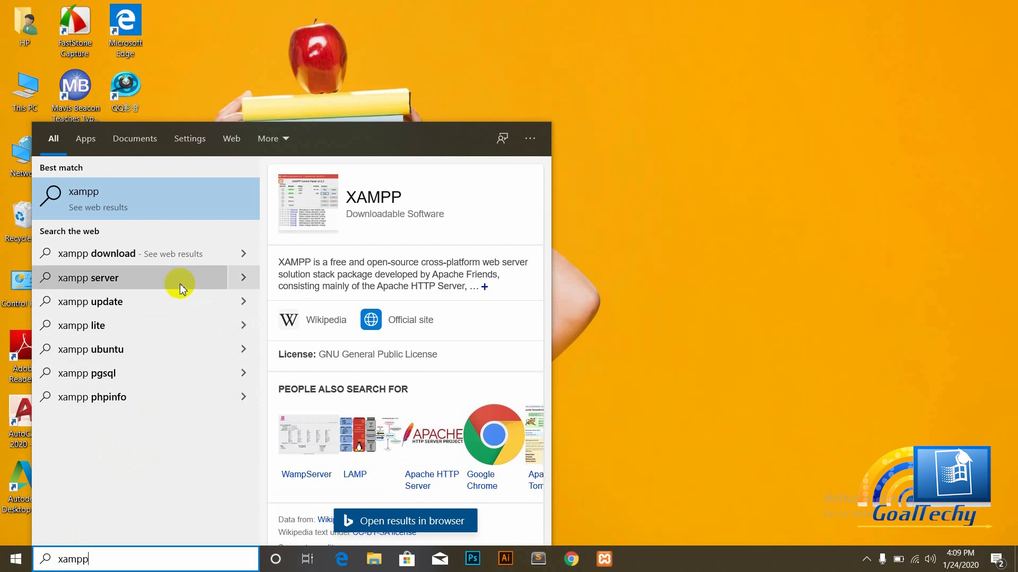
left_click(84, 141)
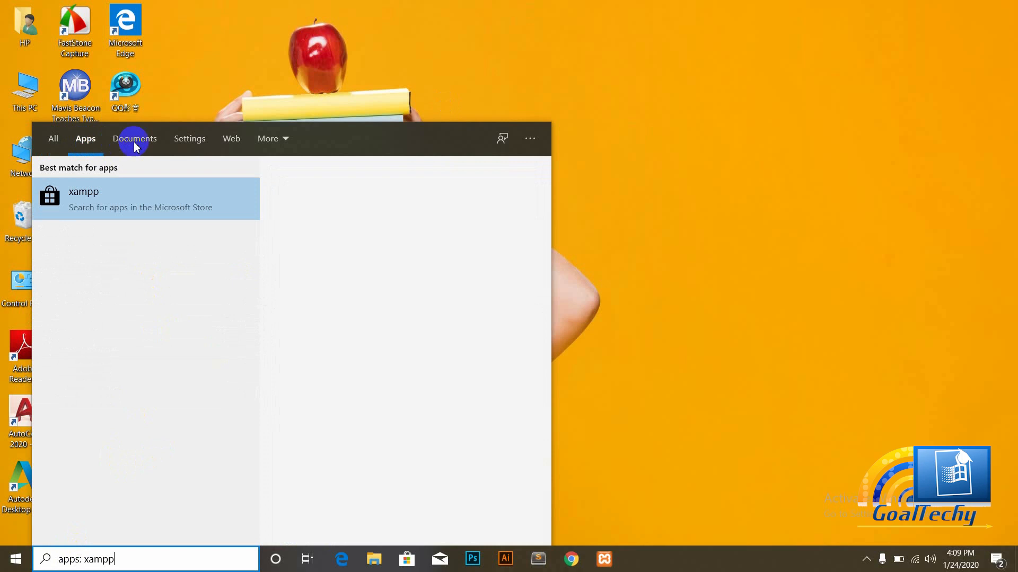
left_click(52, 141)
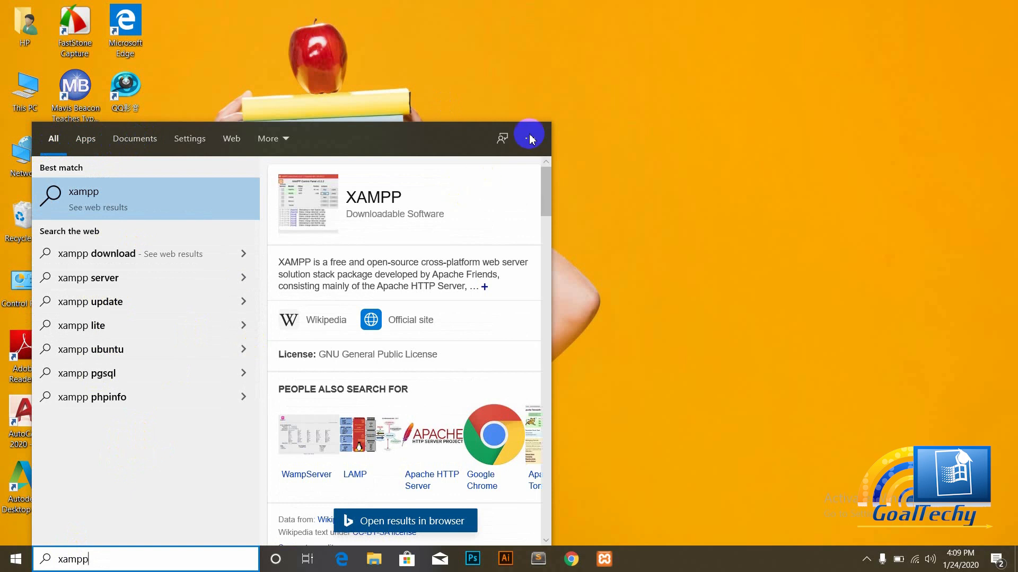
left_click(500, 95)
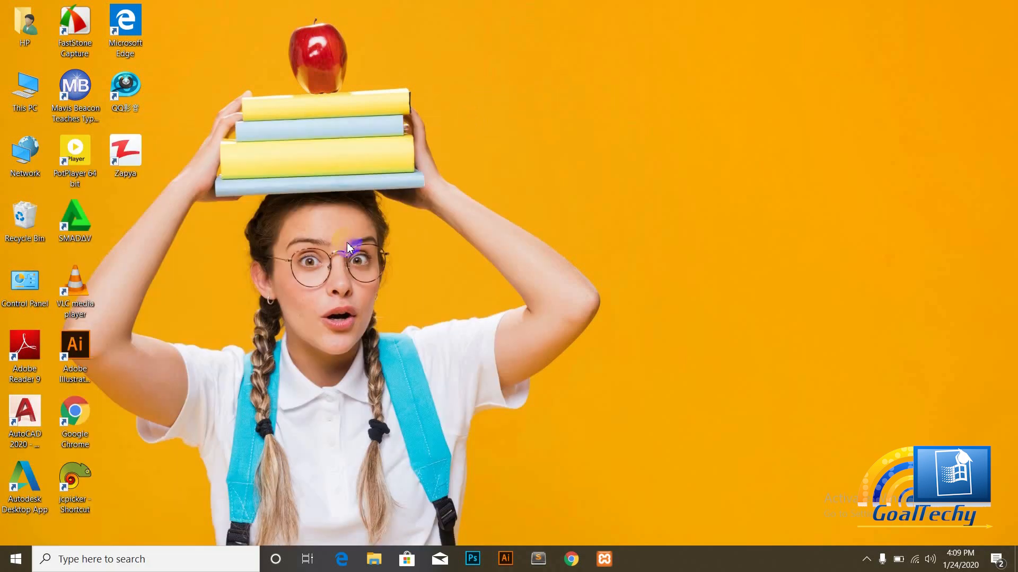
left_click(605, 560)
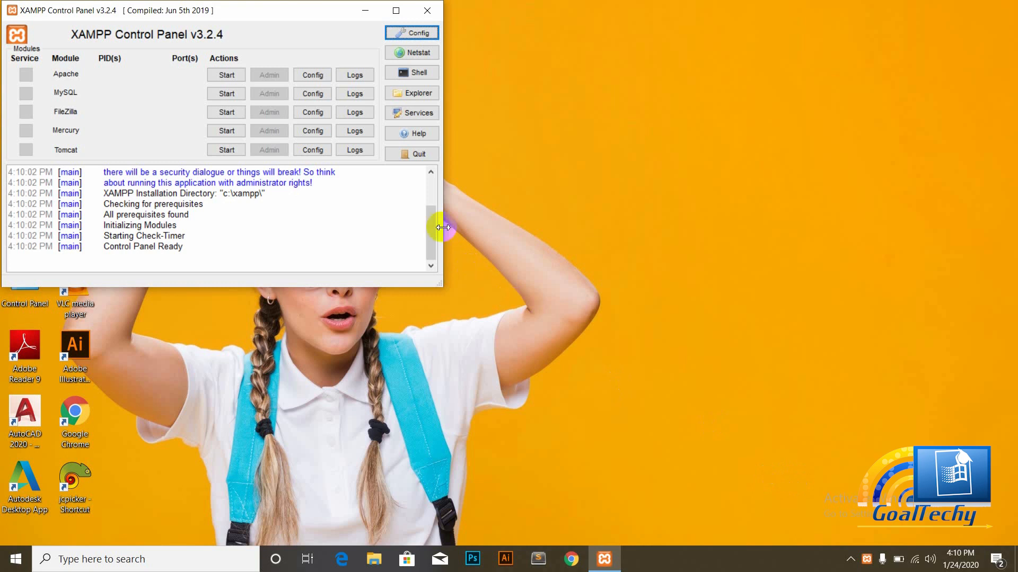
Step: Start the Apache and MySQL servers, then minimize the XAMPP Control Panel
left_click(225, 77)
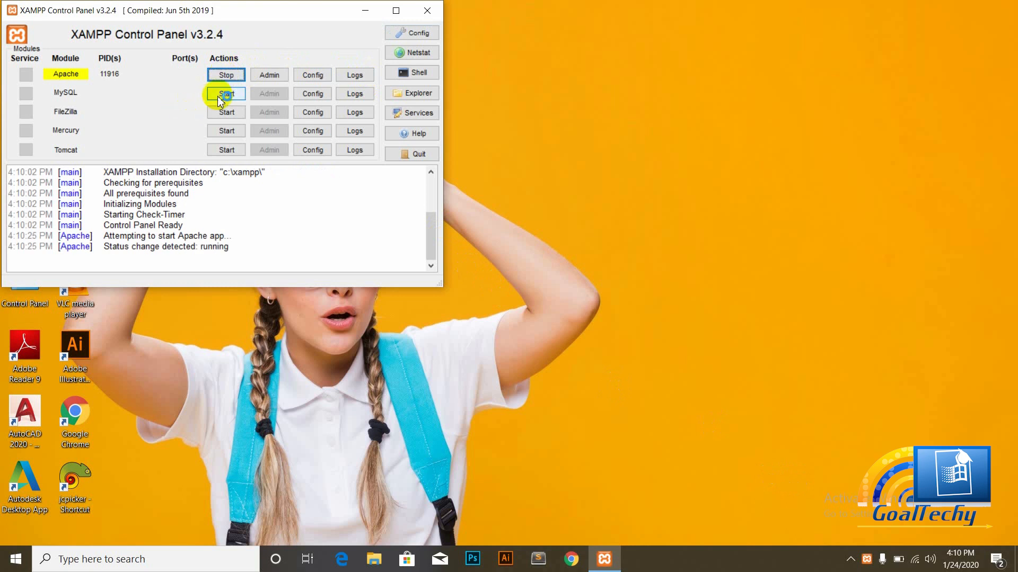
left_click(220, 96)
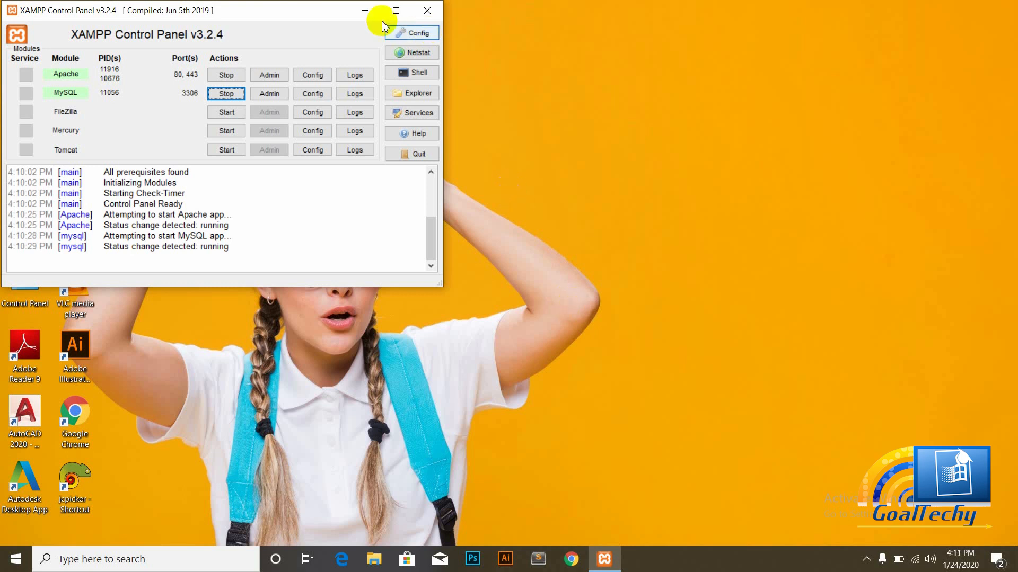
left_click(366, 13)
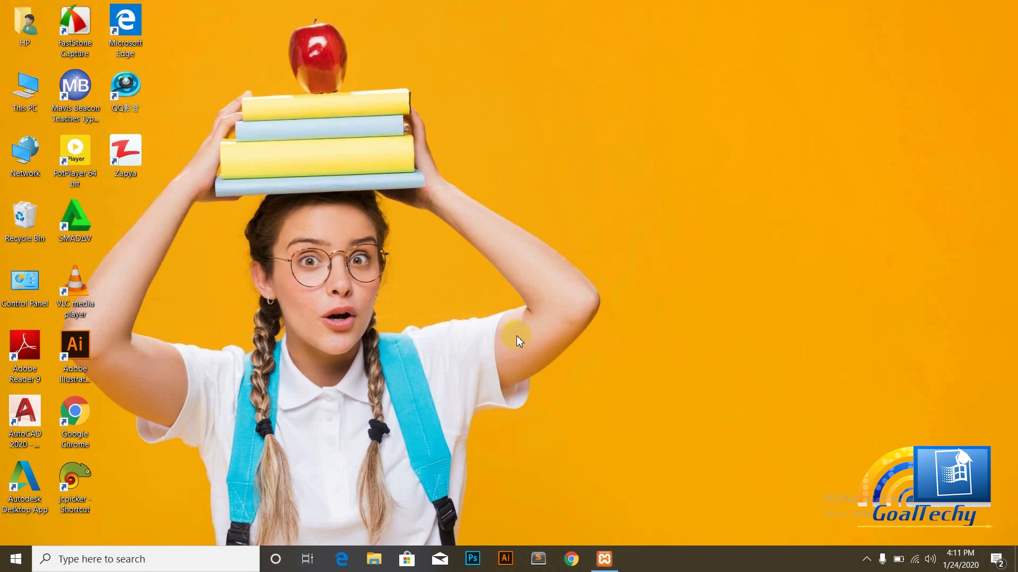
Step: Launch Chrome and load localhost/Goaltechy to show the 'Hello world!' homepage
left_click(571, 559)
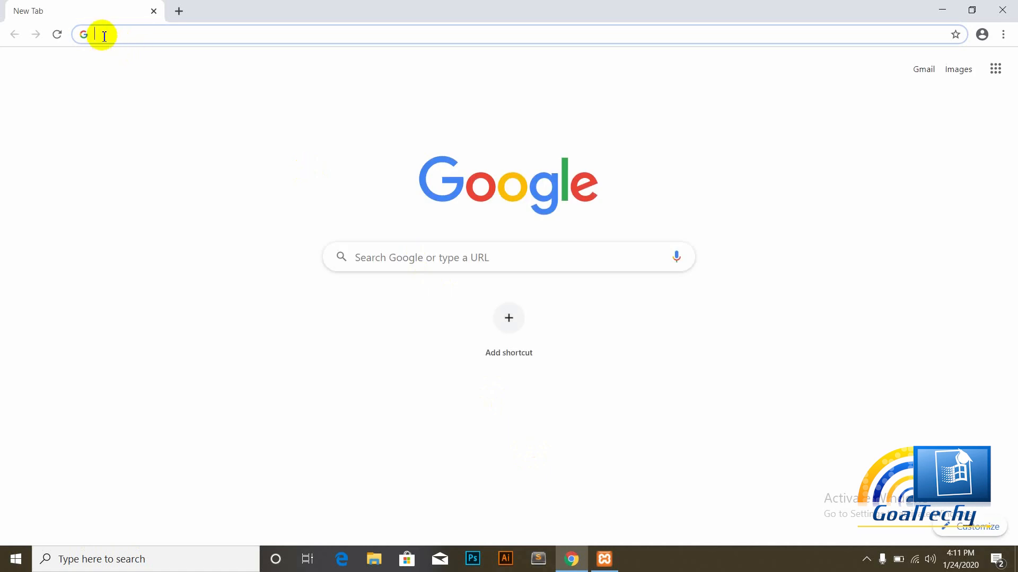
type("localho")
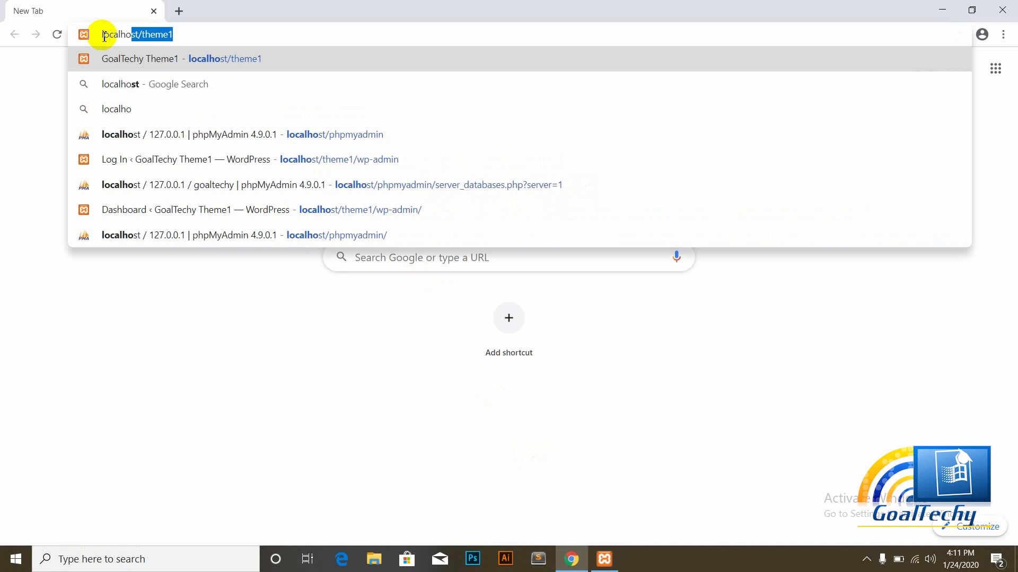
type("st")
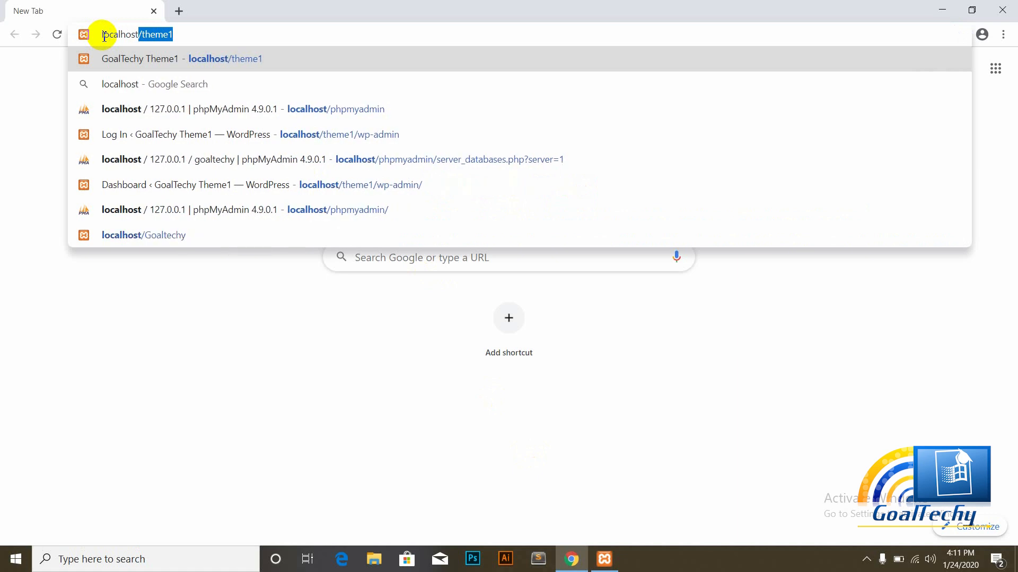
type("/G")
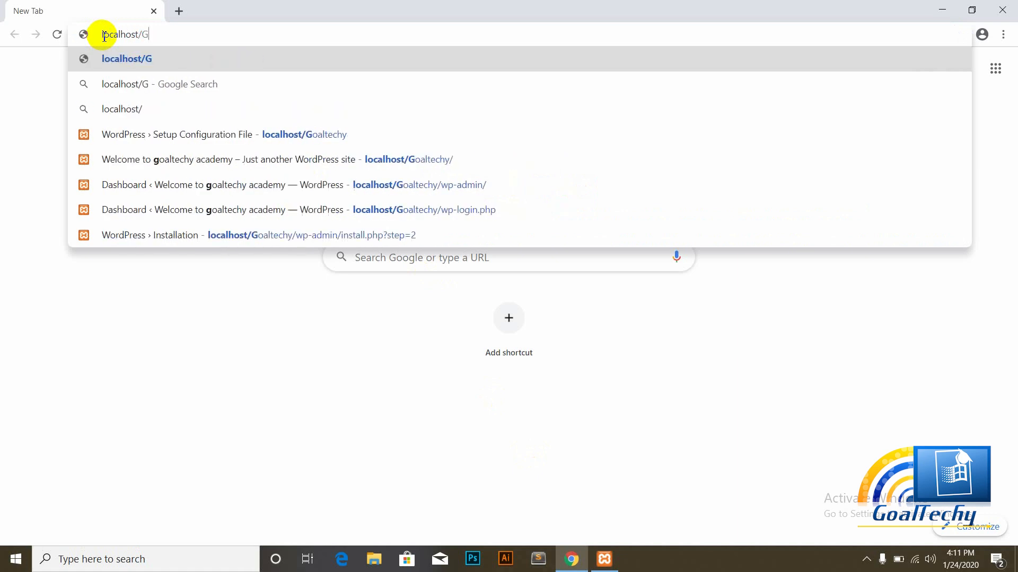
type("oaltechy")
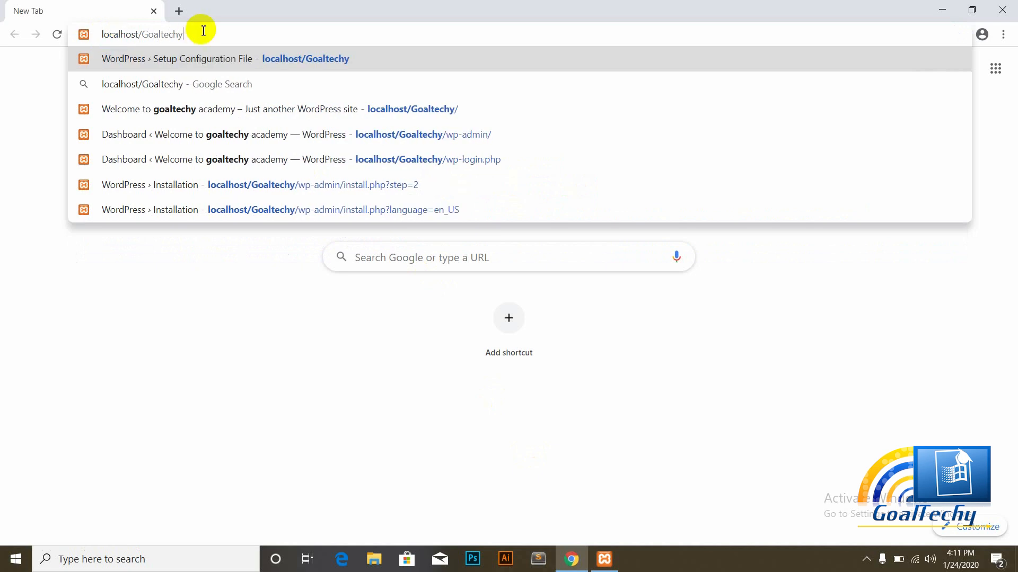
key("Return")
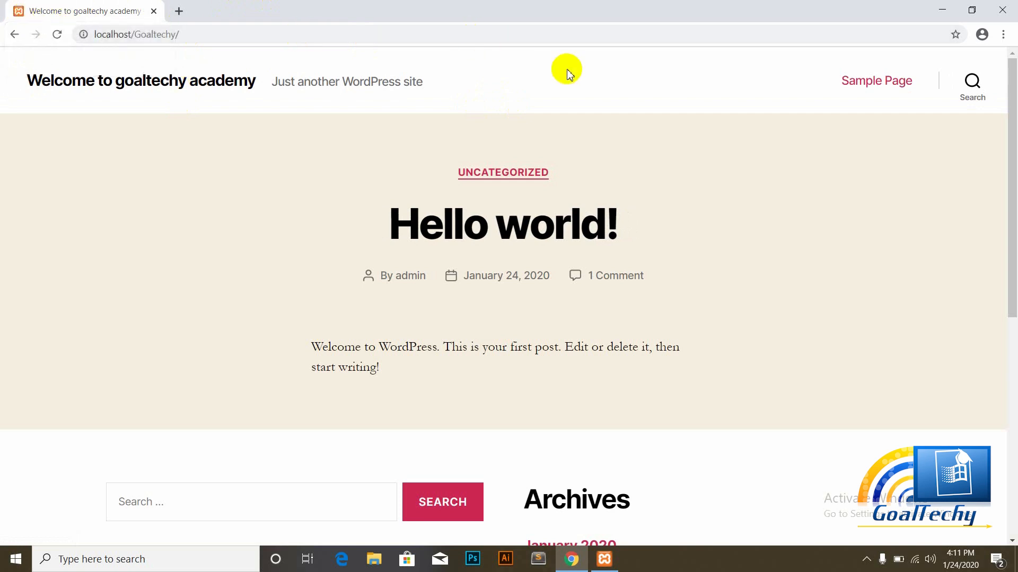
Step: Scroll down to the footer widgets, then jump back up with 'To the top ↑'
left_click_drag(1013, 152, 1013, 451)
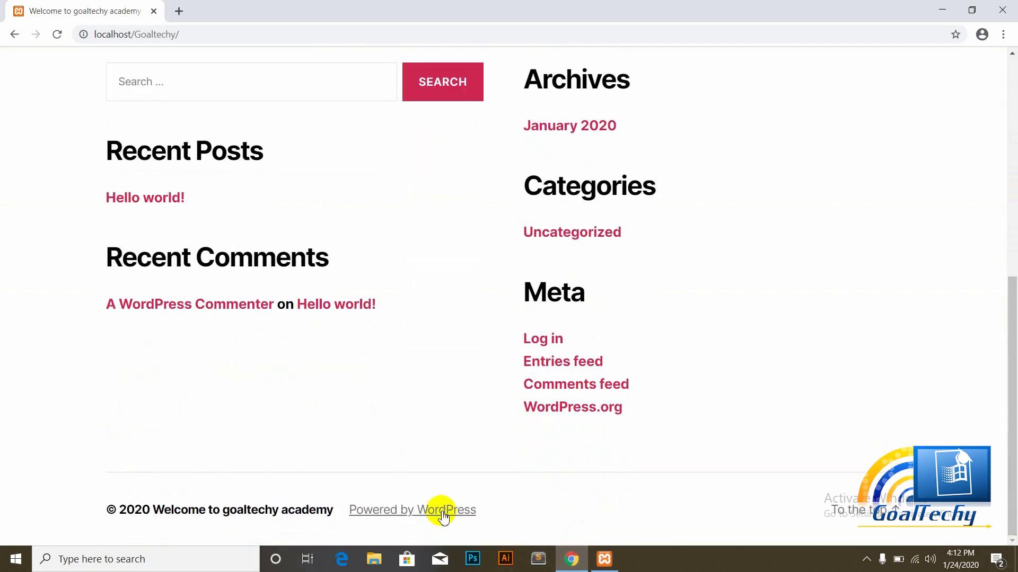
left_click(896, 517)
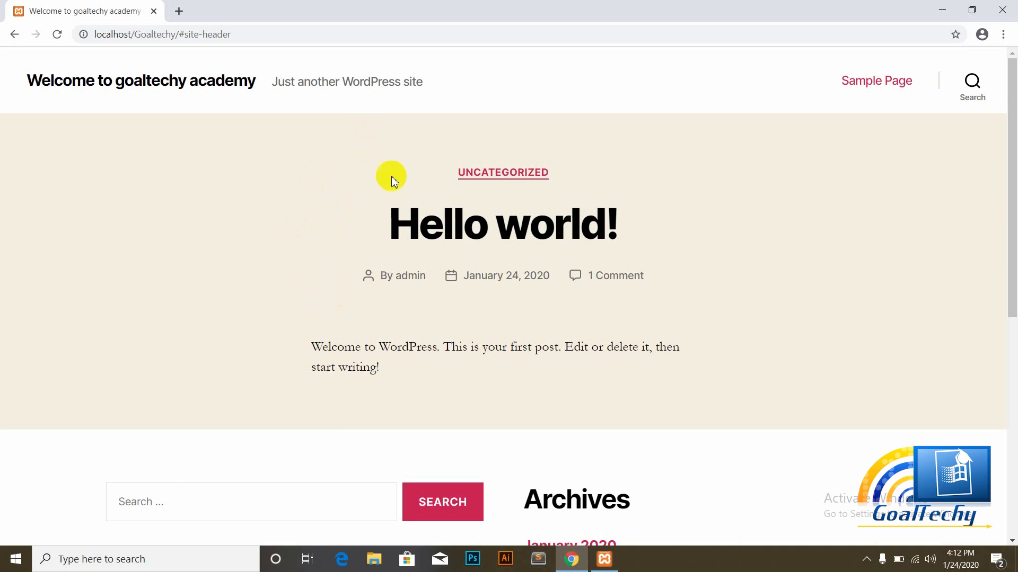
Step: Change the address to localhost/Goaltechy/wp-admin and load the WordPress login page
left_click(243, 33)
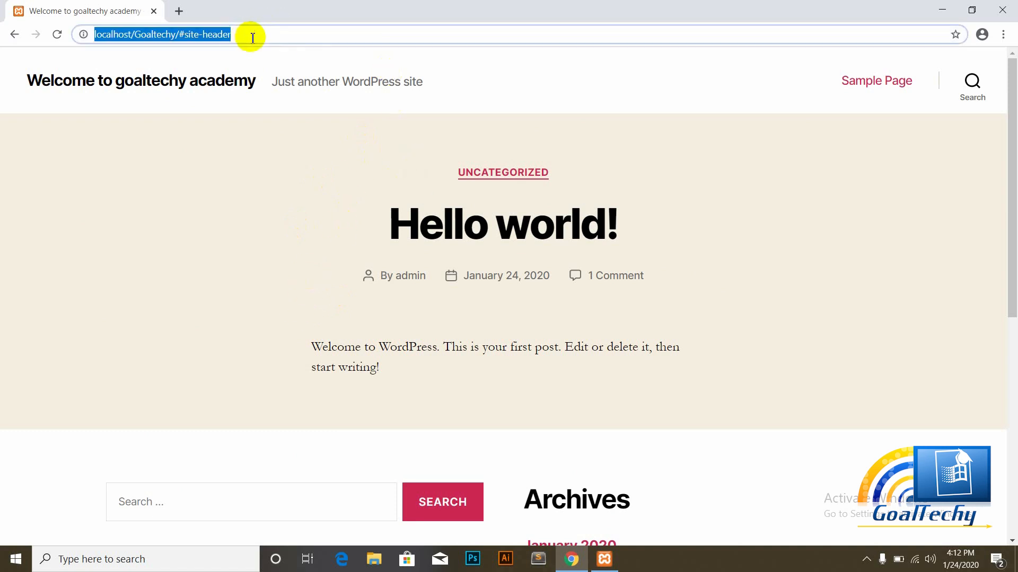
left_click(245, 37)
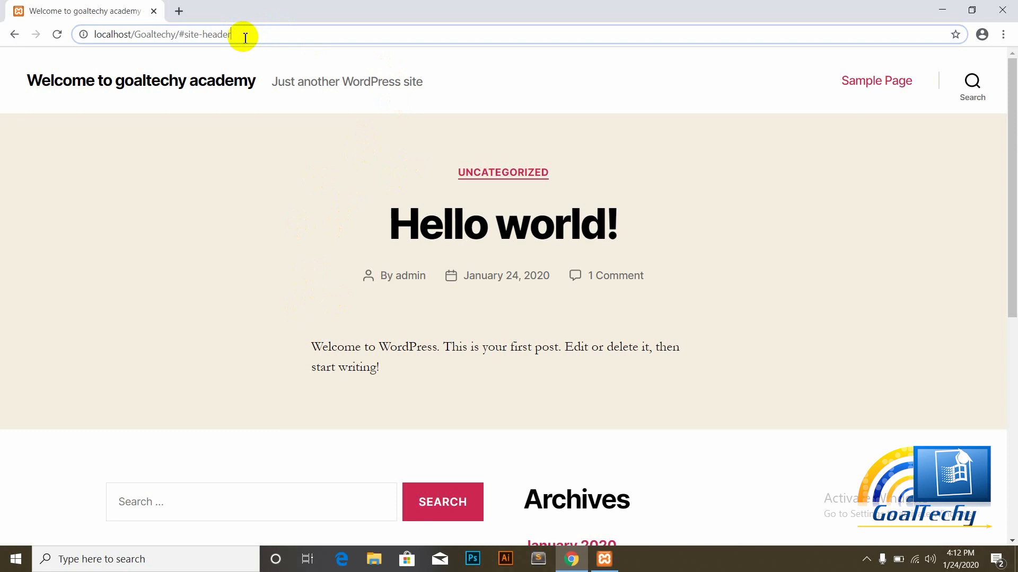
key("BackSpace")
key("BackSpace")
key("BackSpace")
key("BackSpace")
key("BackSpace")
key("BackSpace")
key("BackSpace")
key("BackSpace")
key("BackSpace")
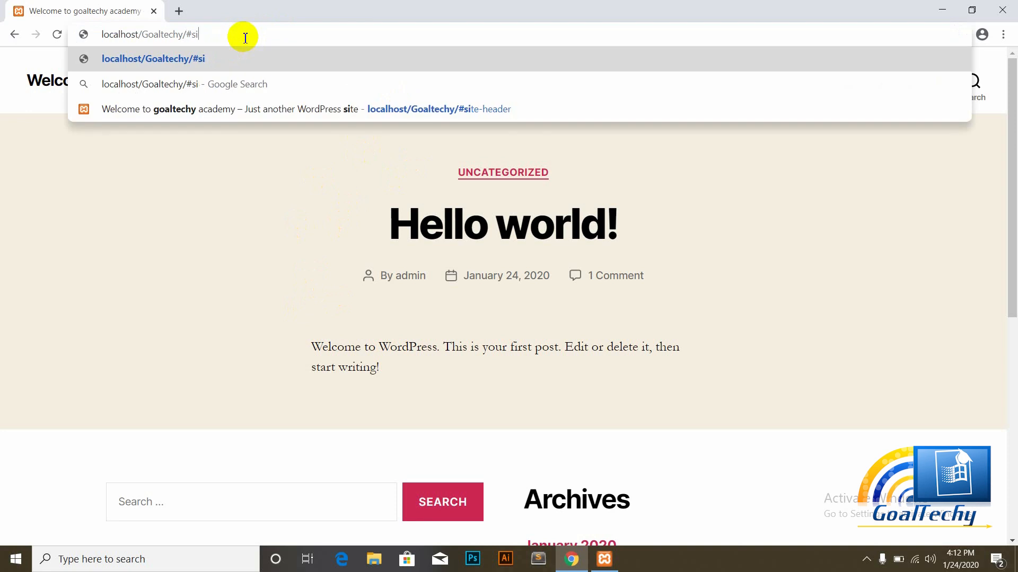
key("BackSpace")
key("BackSpace")
key("BackSpace")
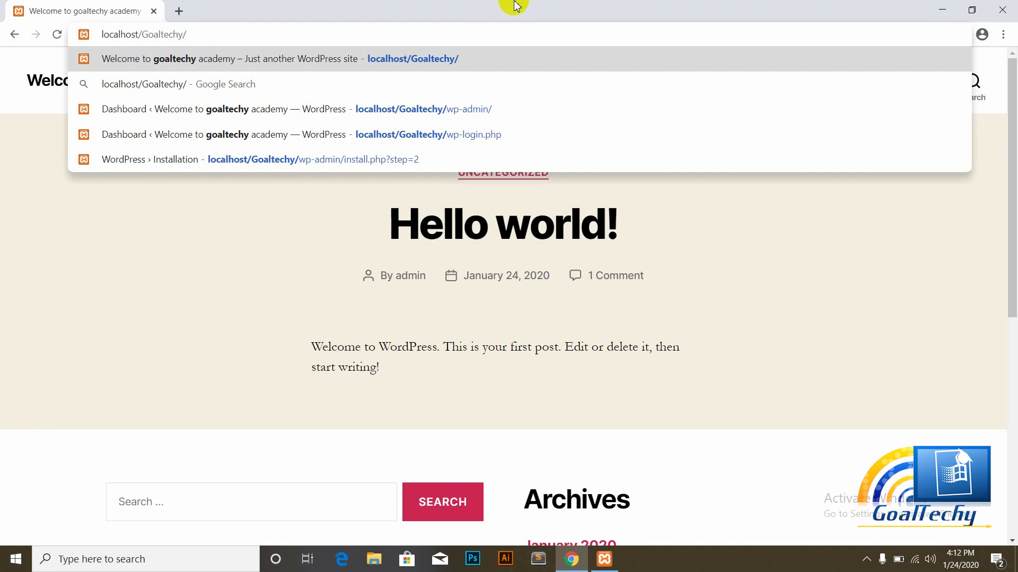
left_click(158, 356)
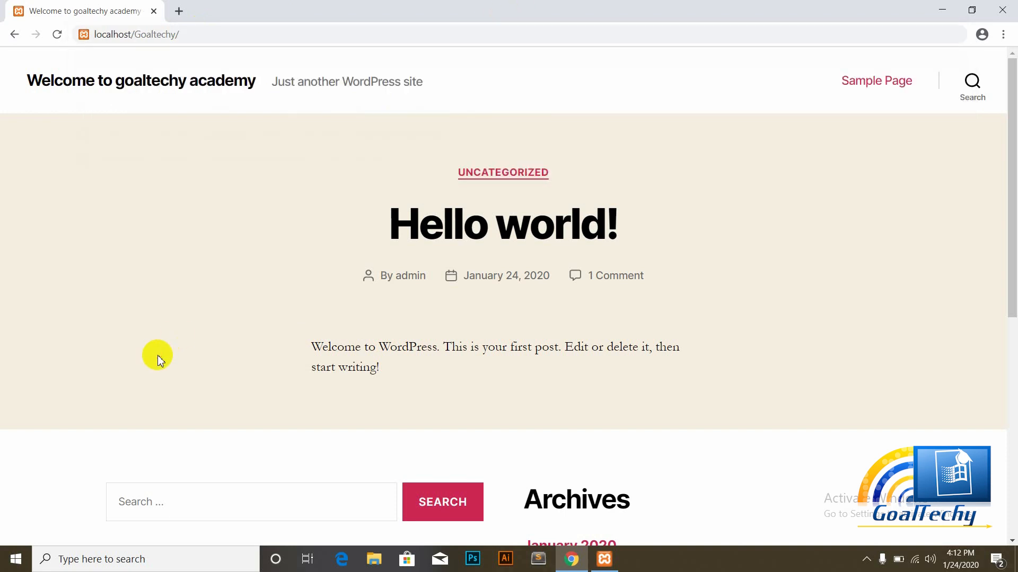
left_click(190, 34)
left_click(195, 34)
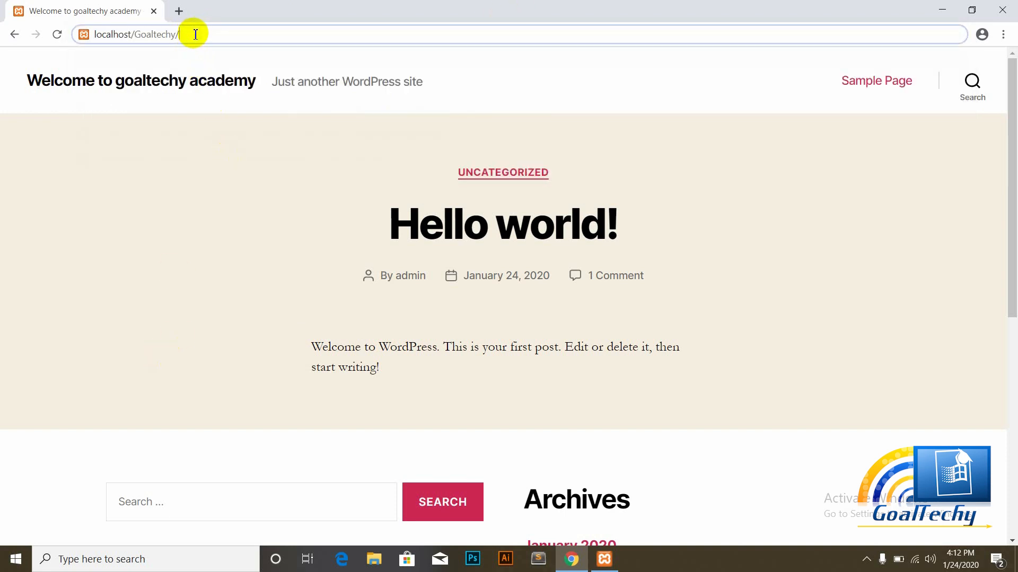
type("wp-")
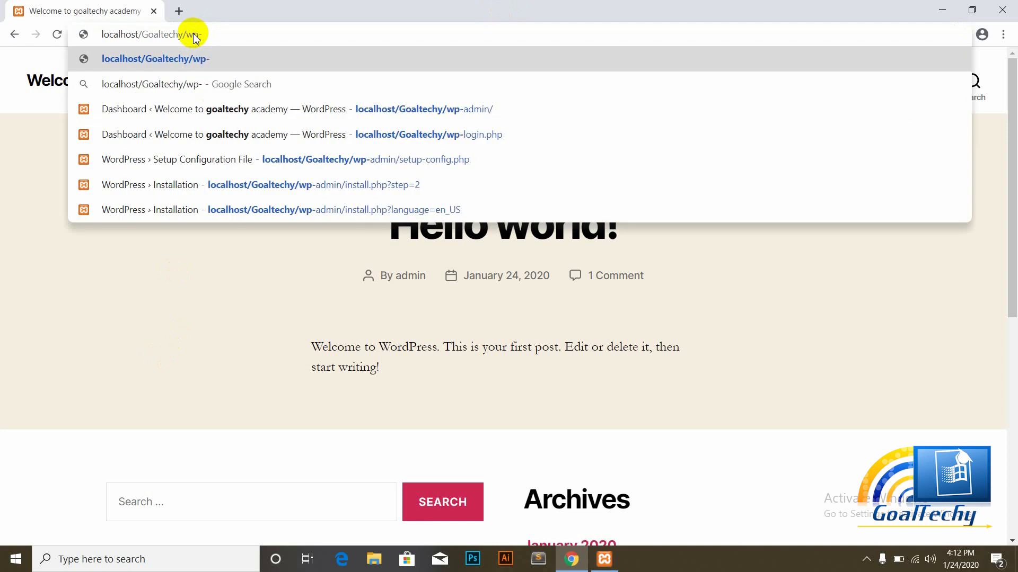
type("admin")
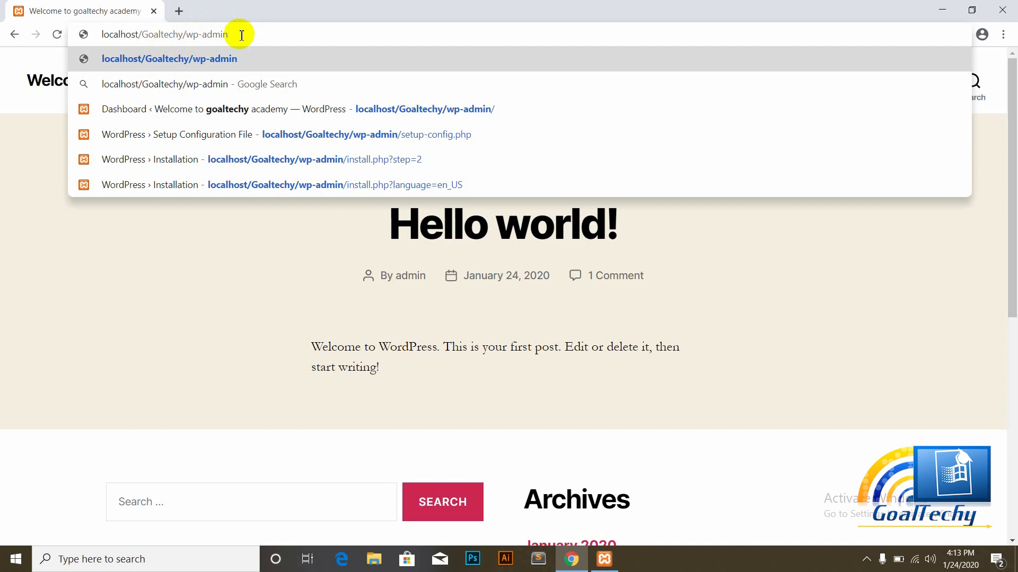
key("Return")
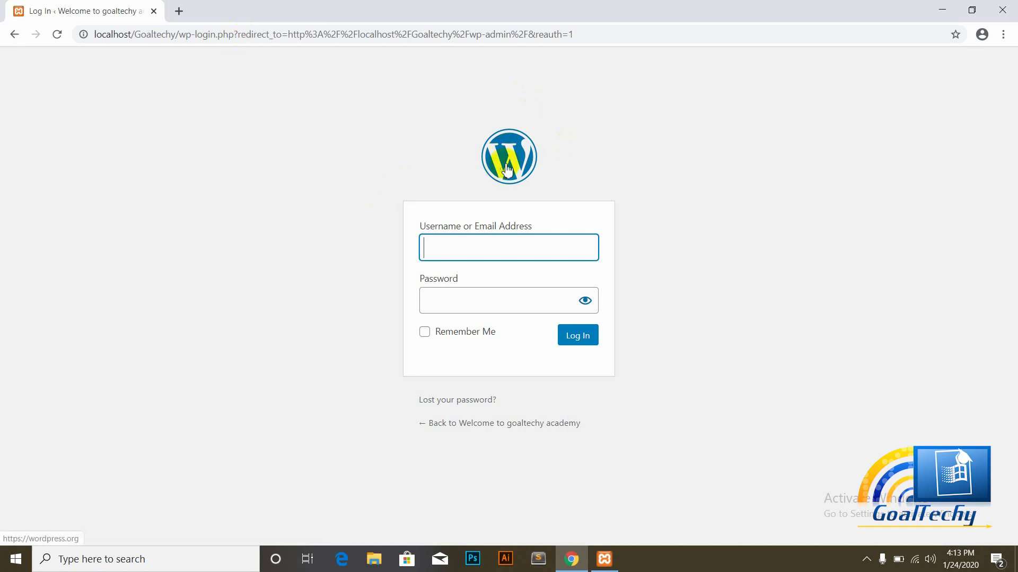
Step: Log in with the saved admin username and the account password to reach the Dashboard
left_click(449, 241)
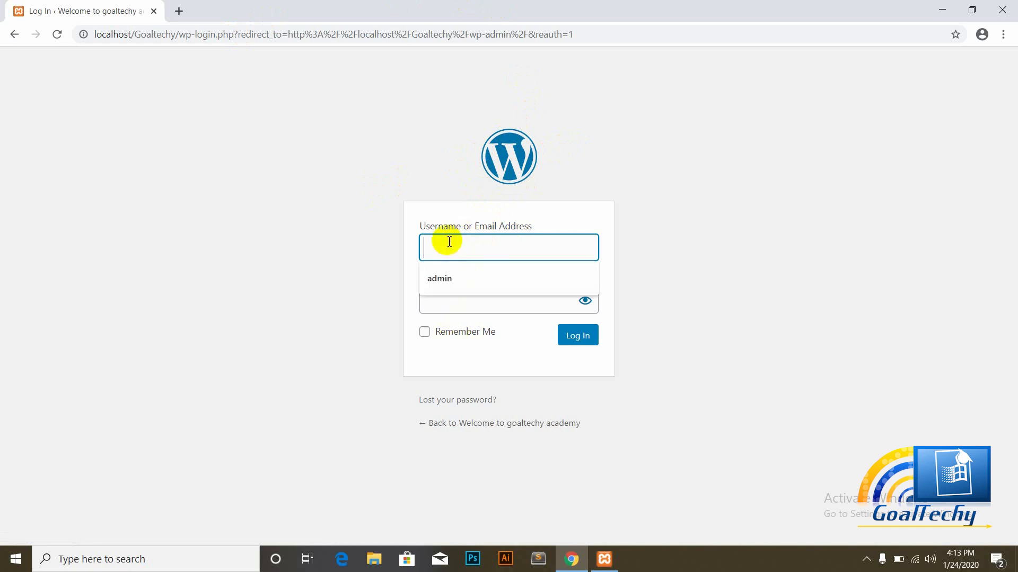
left_click(434, 281)
left_click(444, 295)
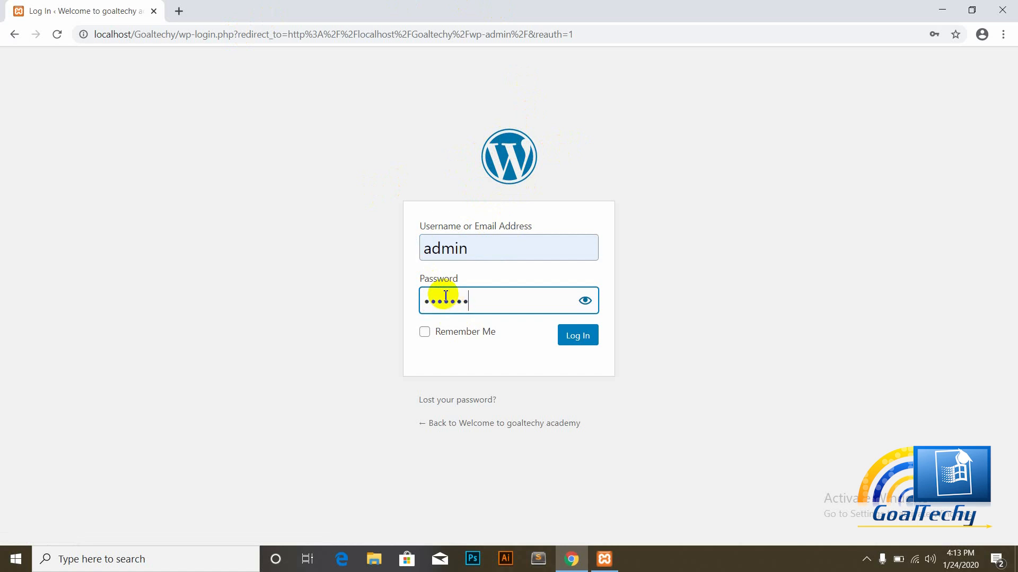
left_click(573, 338)
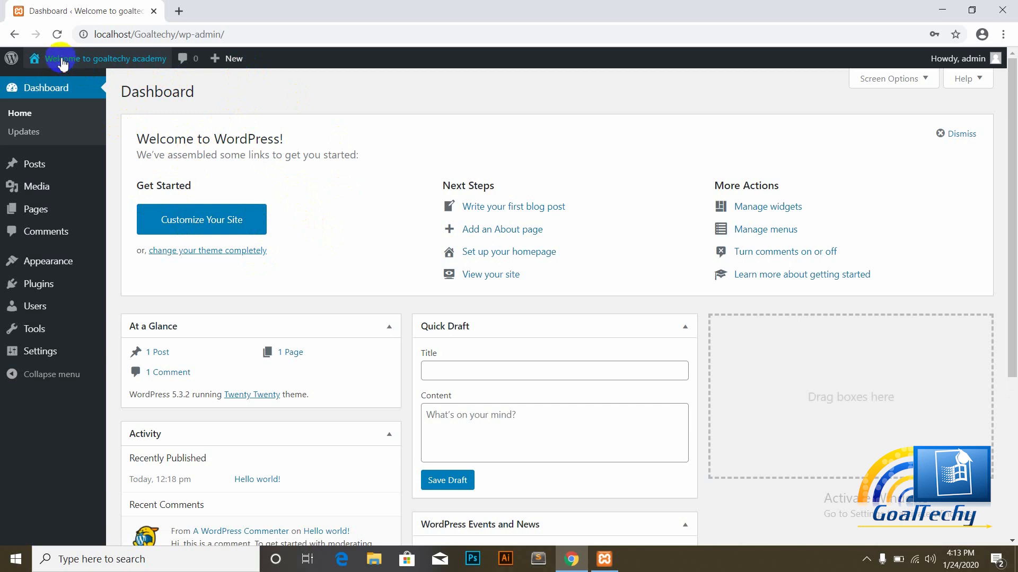
mouse_move(63, 63)
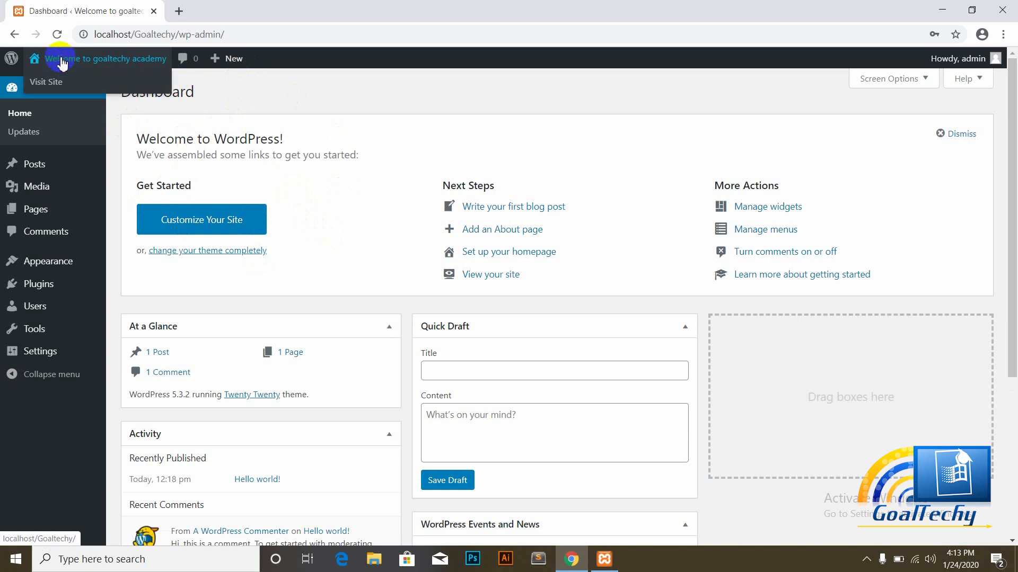
right_click(42, 85)
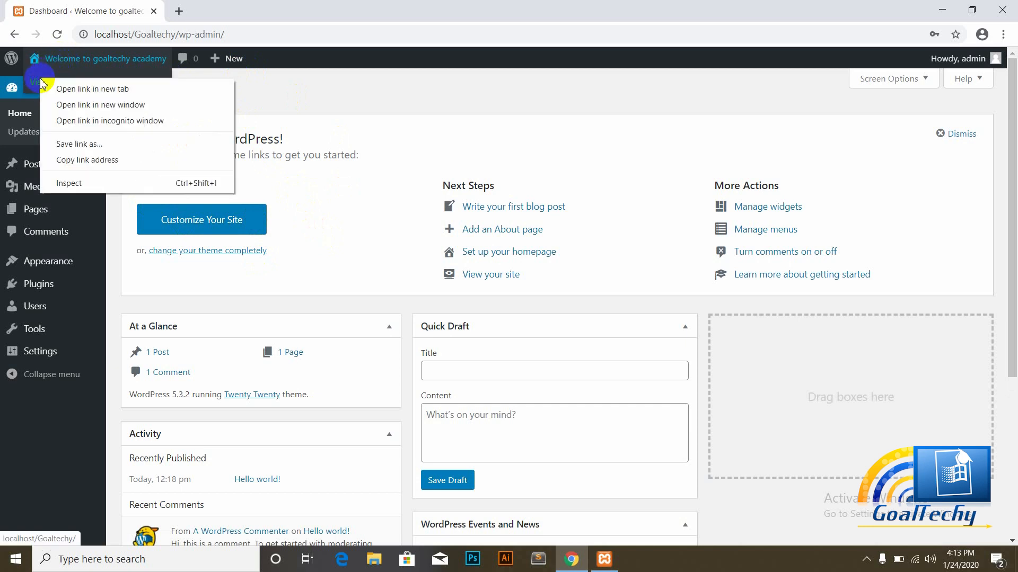
Step: Open Visit Site in a new tab and view the goaltechy academy homepage there
left_click(69, 88)
left_click(228, 10)
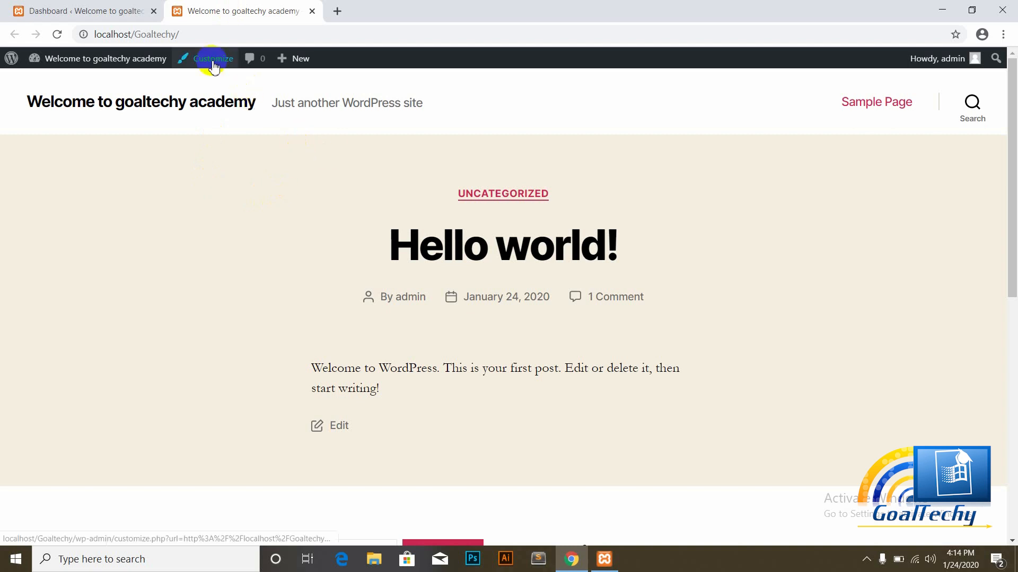
mouse_move(280, 60)
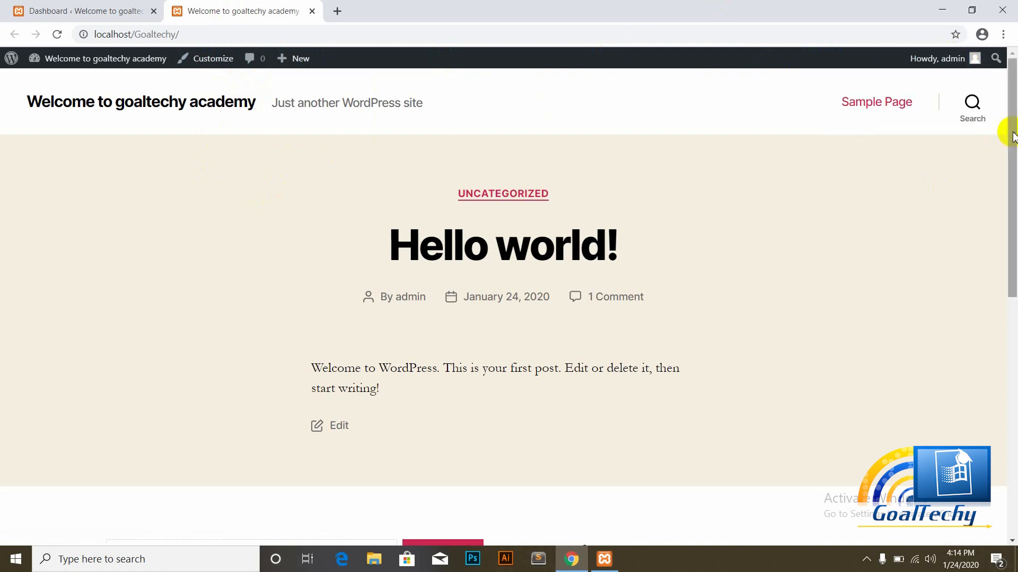
scroll(1014, 137, "down", 2)
scroll(1013, 137, "up", 2)
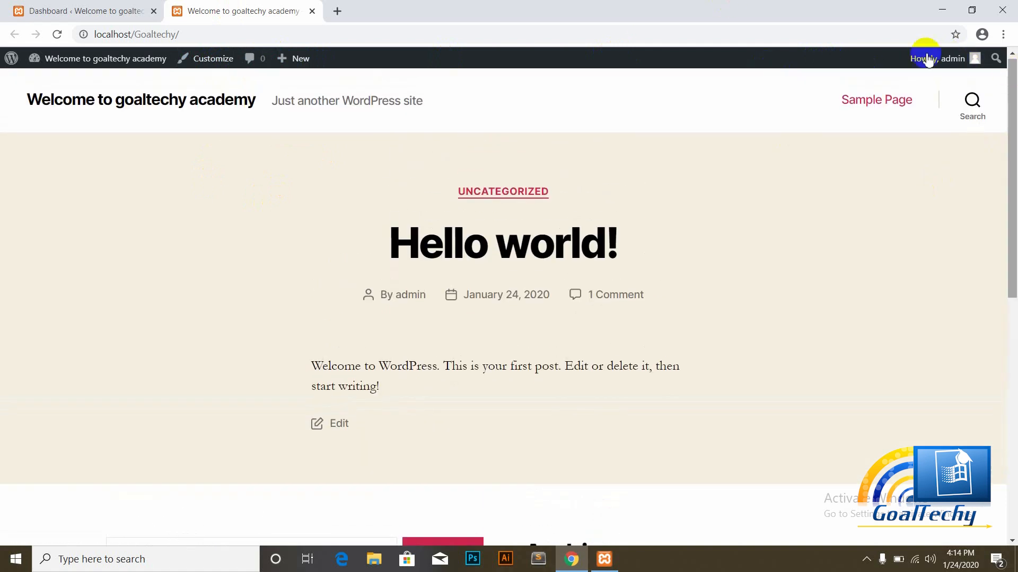
Step: Switch back to the admin tab and show the Dashboard Home screen
left_click(93, 11)
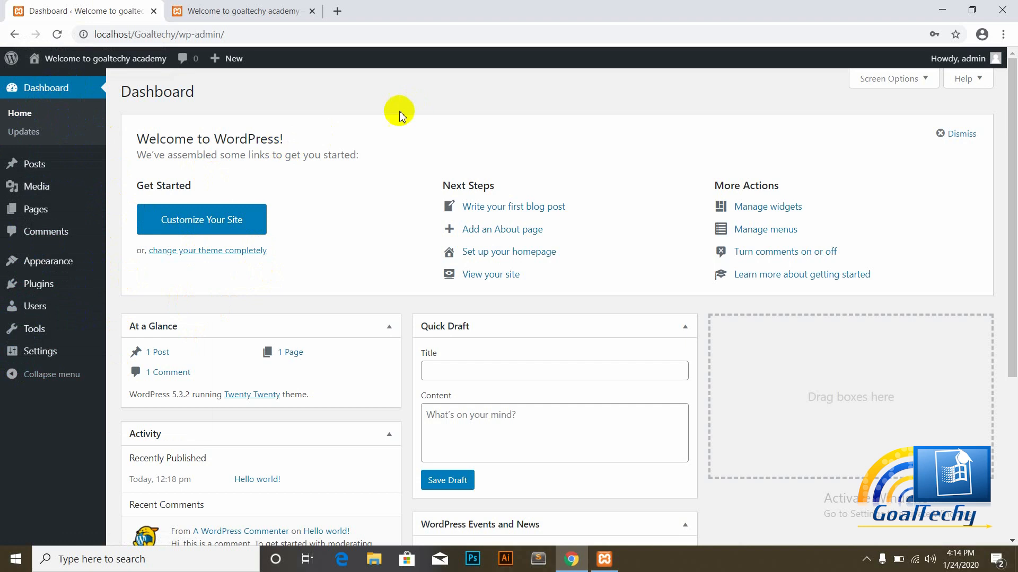
left_click_drag(1011, 162, 1010, 183)
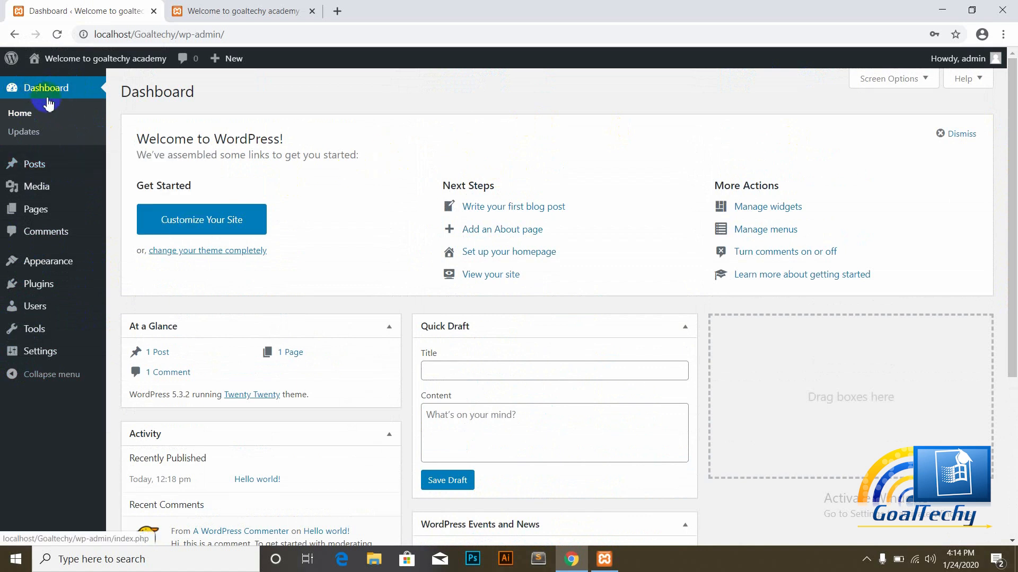
left_click(26, 118)
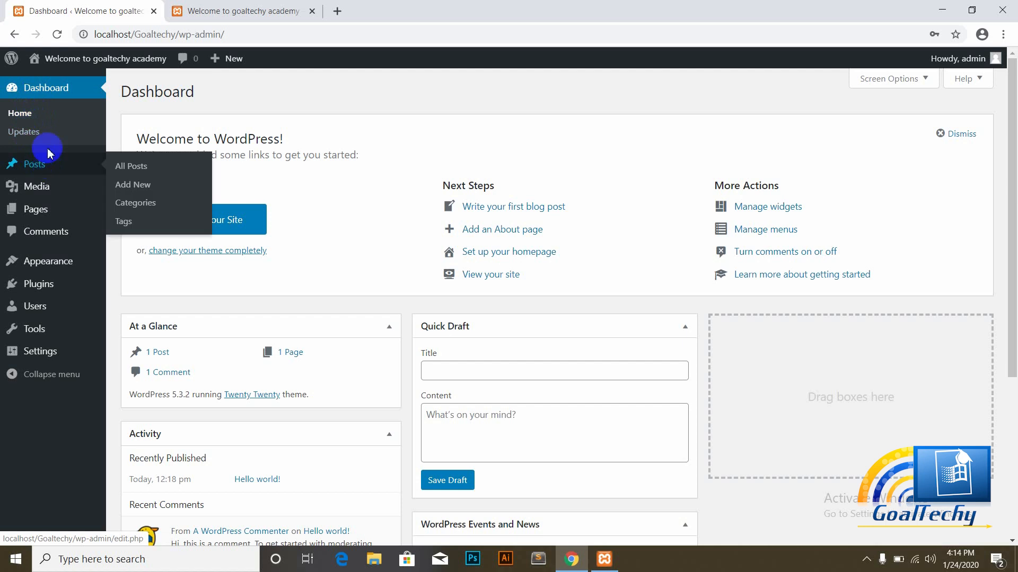
mouse_move(39, 166)
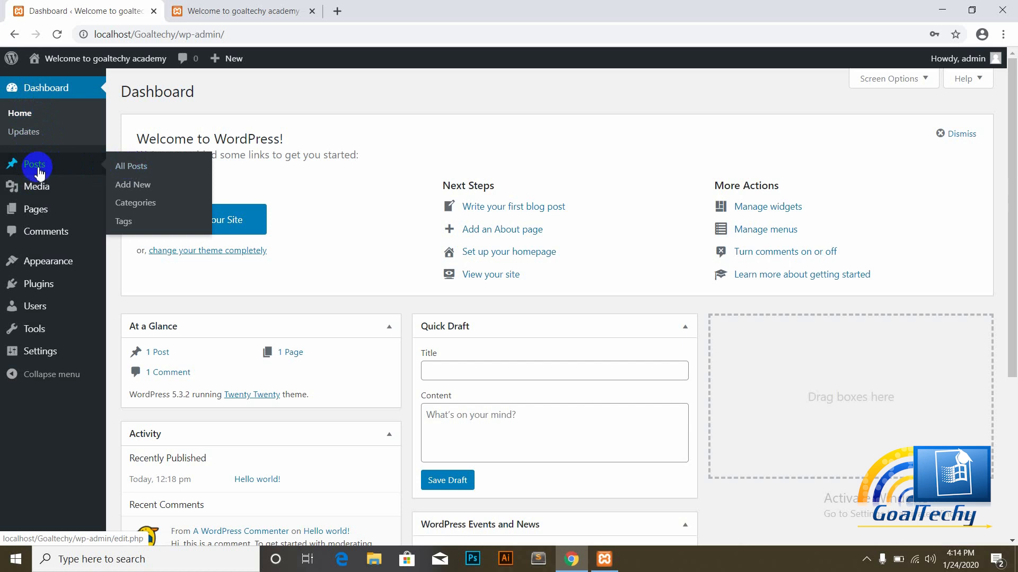
Step: Open Posts > All Posts in a new tab listing the 'Hello world!' post
right_click(128, 169)
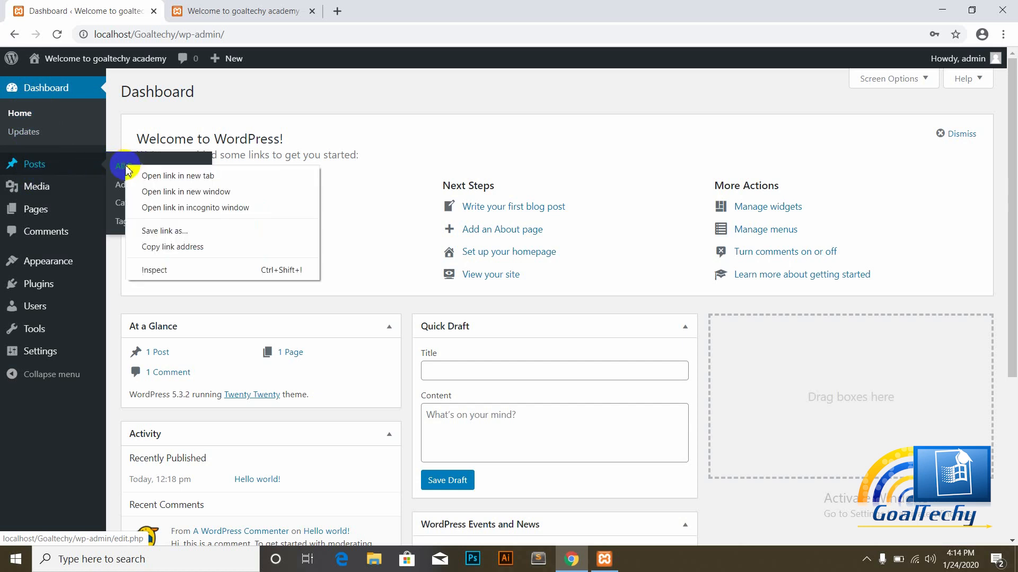
left_click(165, 176)
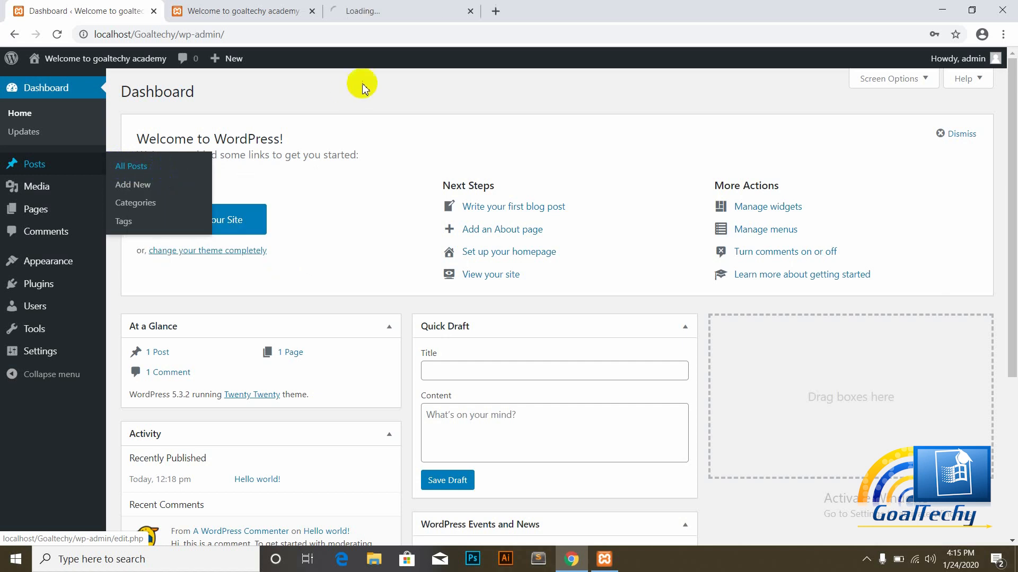
left_click(365, 8)
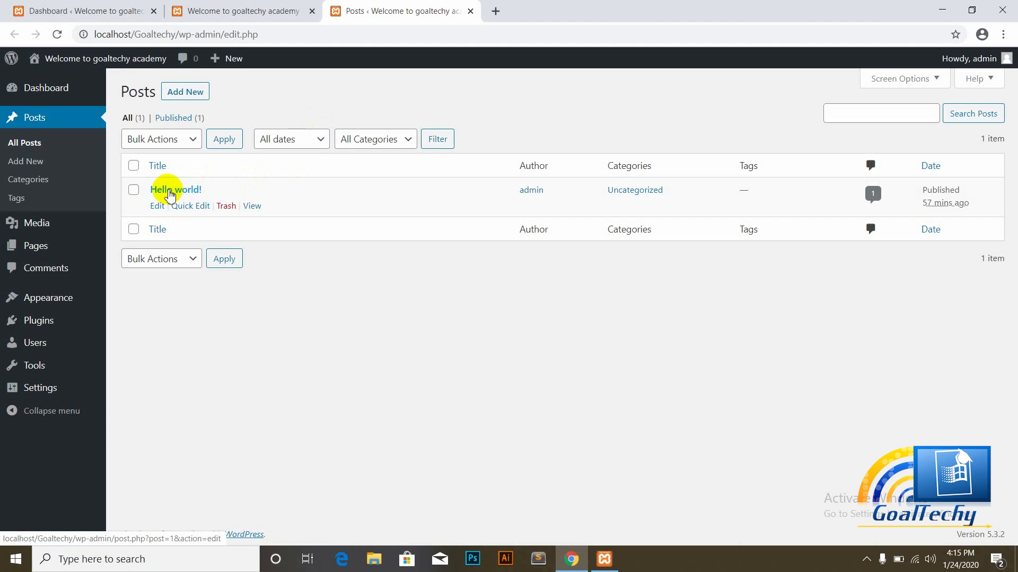
Step: Compare the front page with the posts list, reloading All Posts in between
left_click(245, 6)
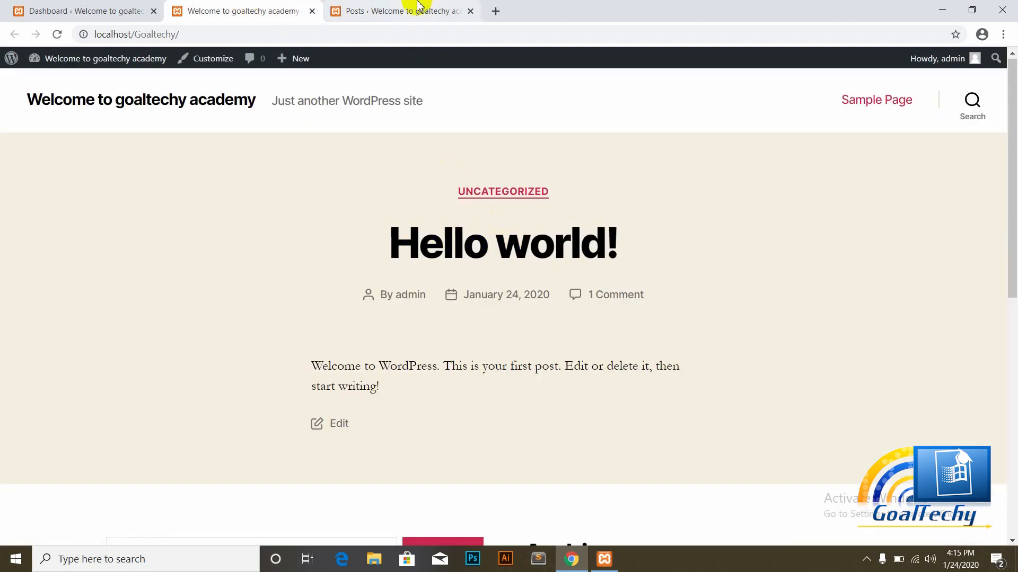
left_click(418, 6)
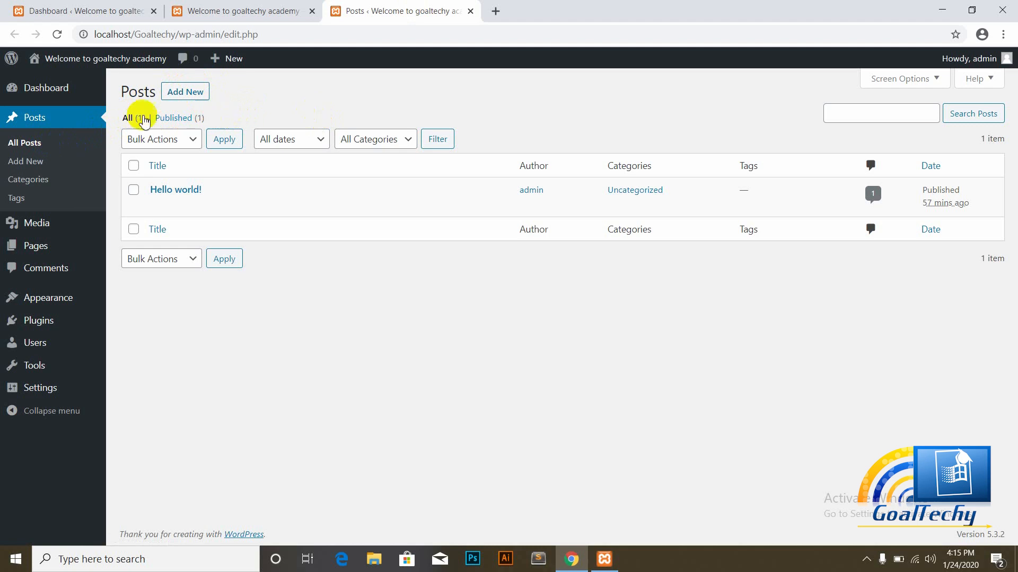
left_click(86, 154)
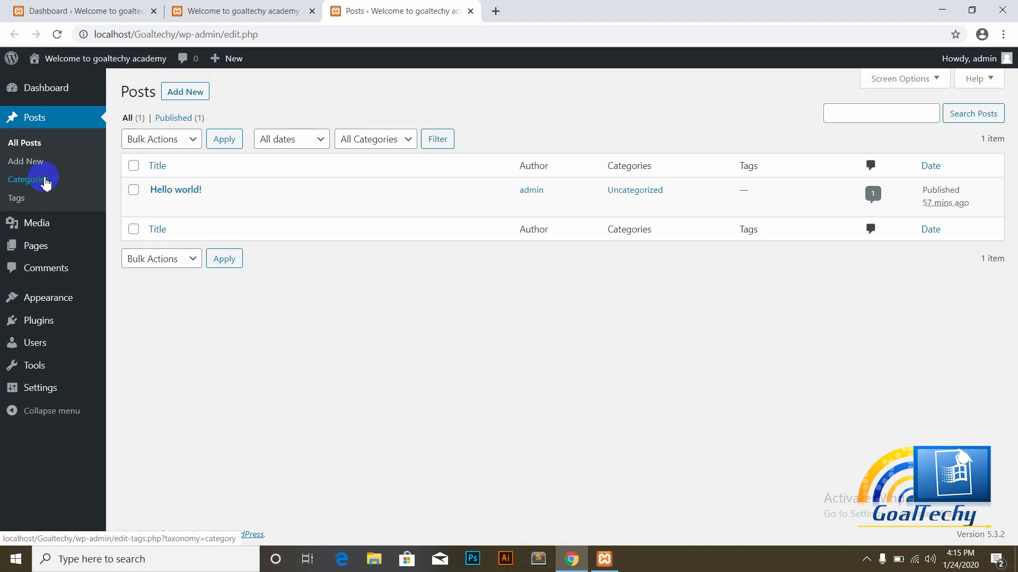
left_click(262, 9)
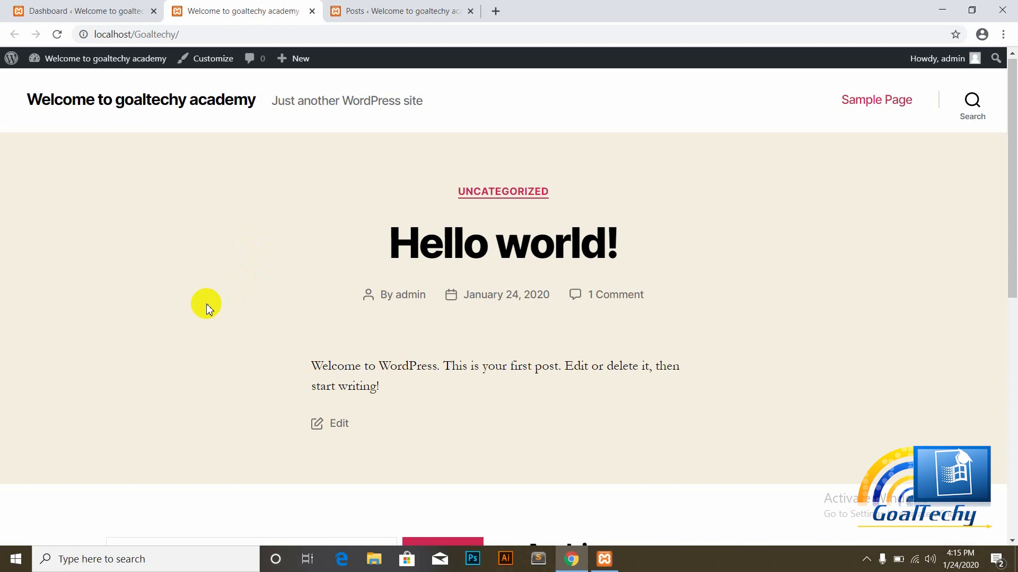
left_click(364, 10)
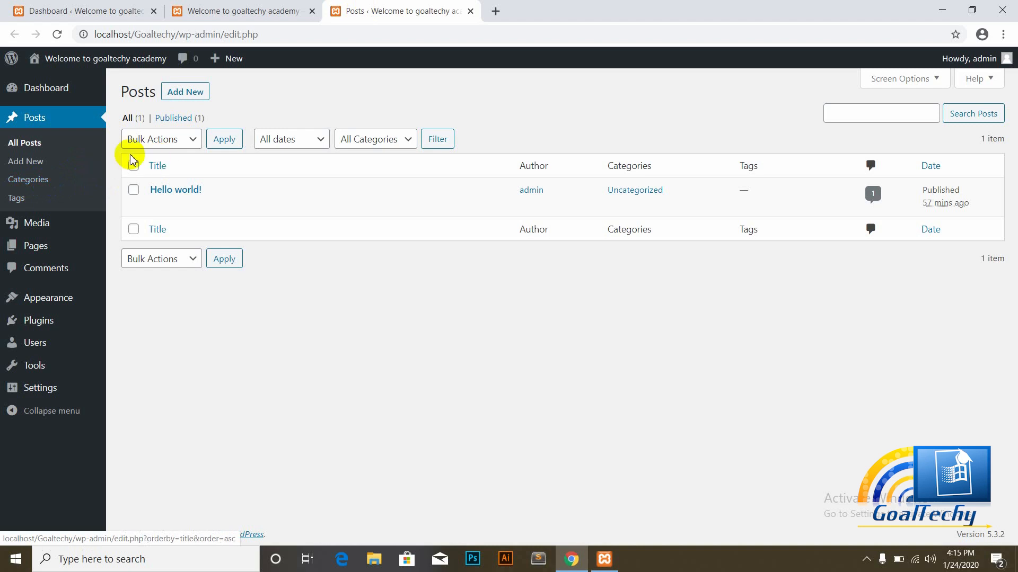
Step: Create a new post and expand Document > Categories, showing only Uncategorized
left_click(183, 92)
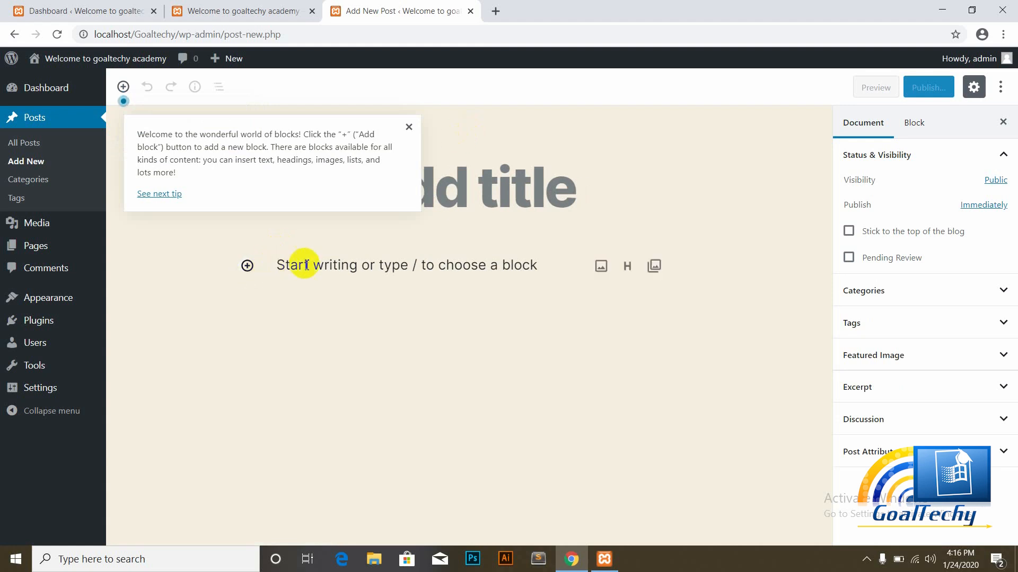
left_click(363, 264)
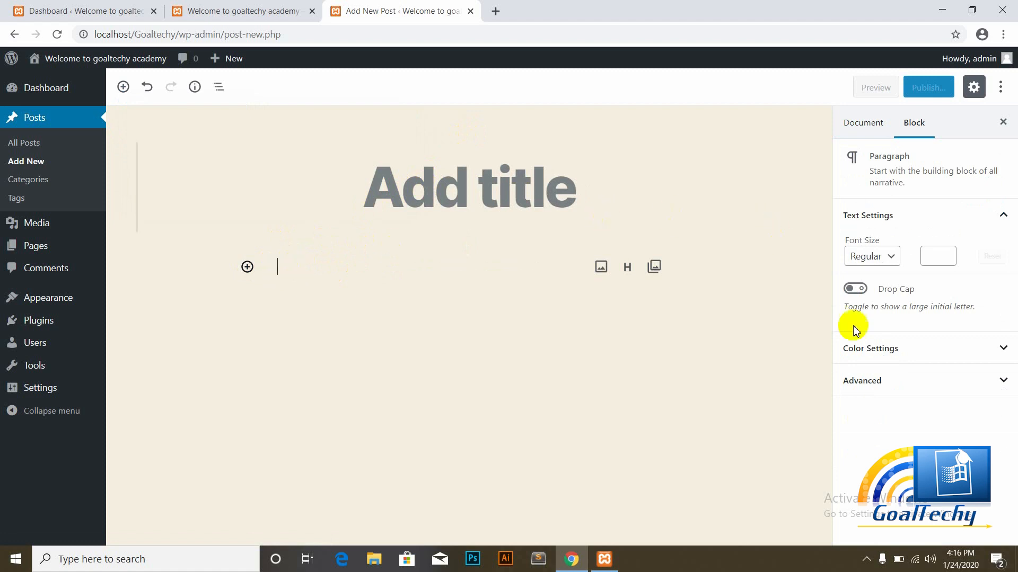
left_click(859, 125)
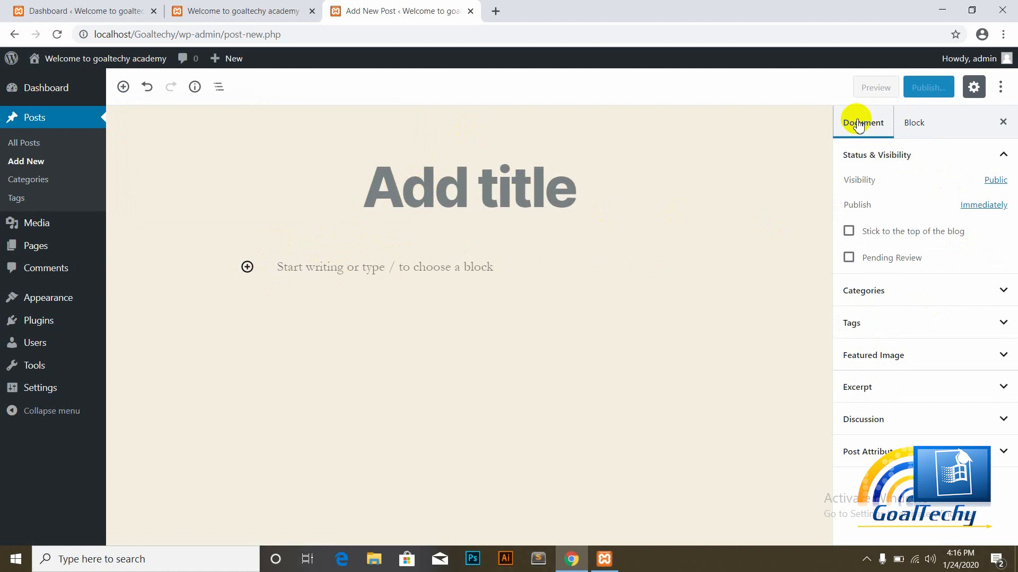
left_click(1003, 292)
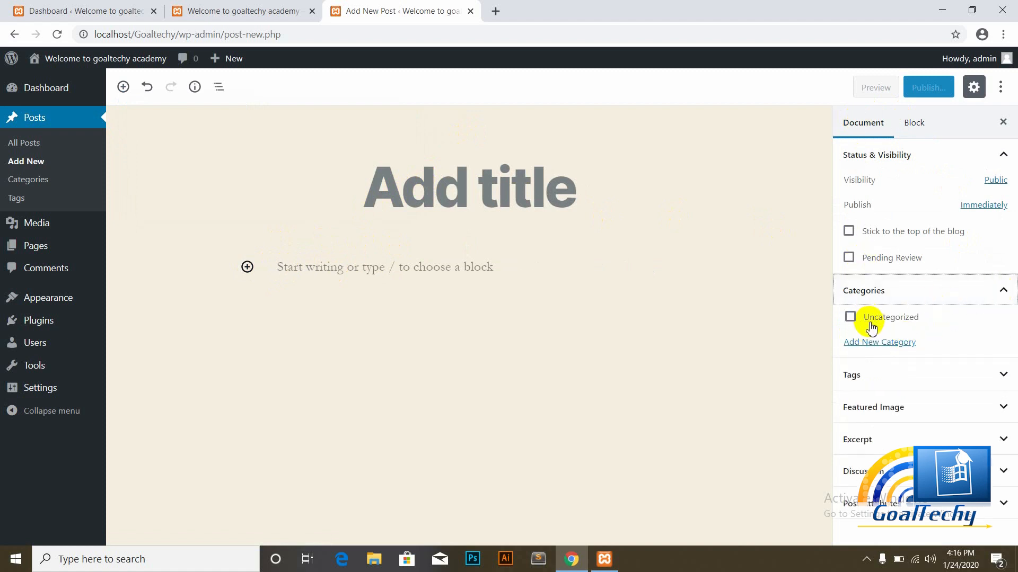
left_click(25, 183)
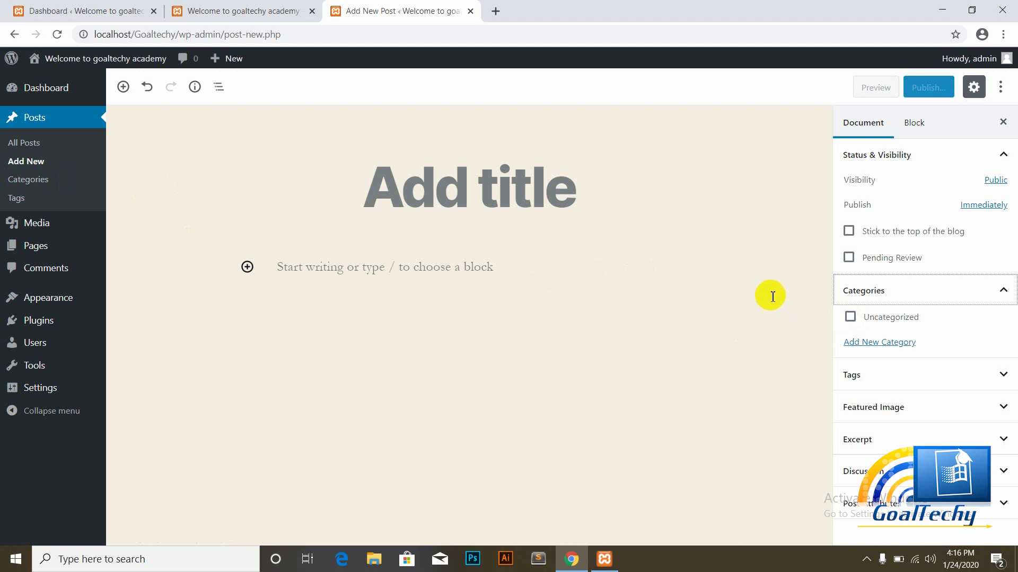
Step: Open Posts > Categories in a new browser tab
right_click(28, 184)
left_click(66, 189)
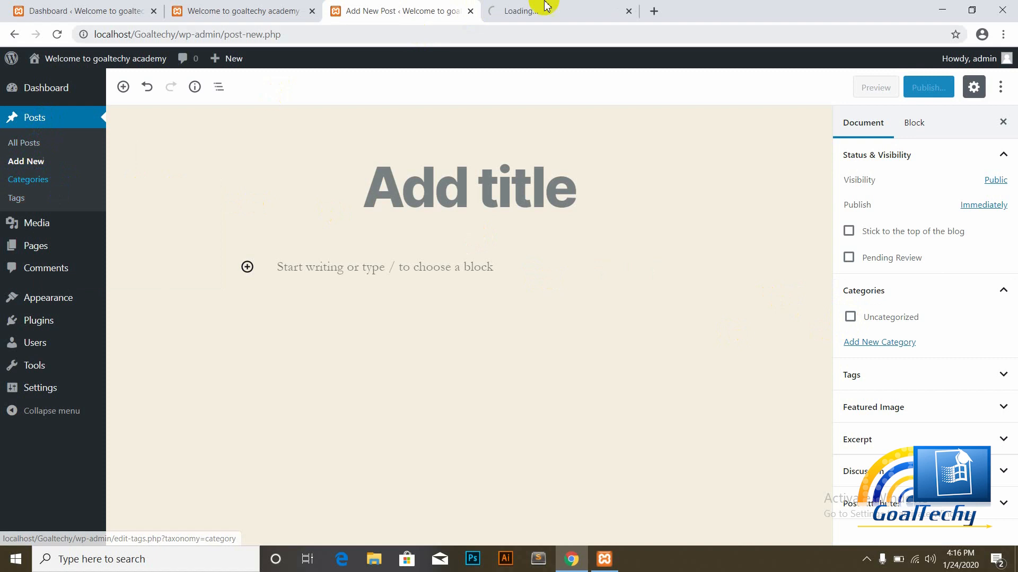
left_click(522, 7)
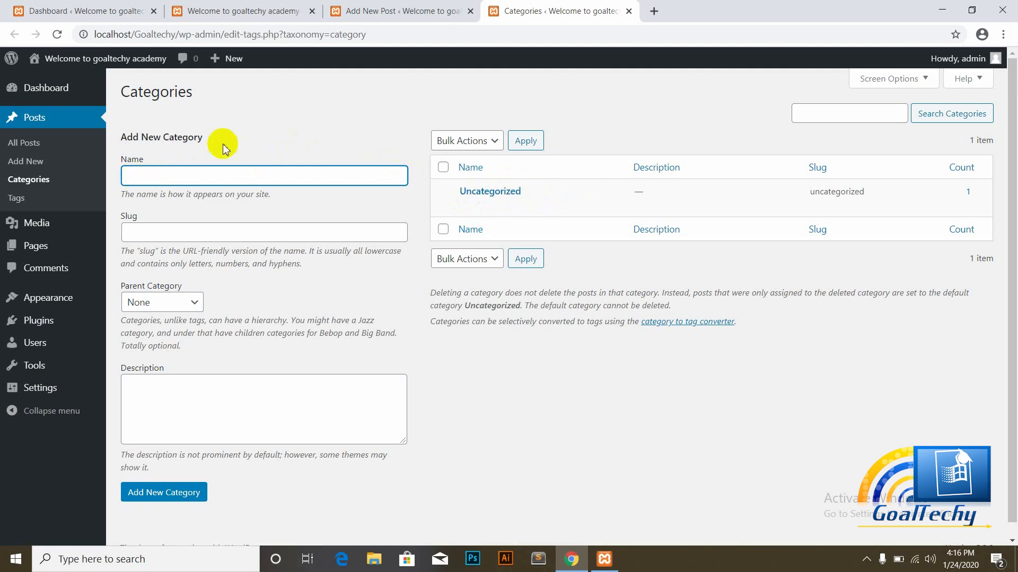
Step: Tick Uncategorized on the new post, then return to the Categories page
left_click(407, 8)
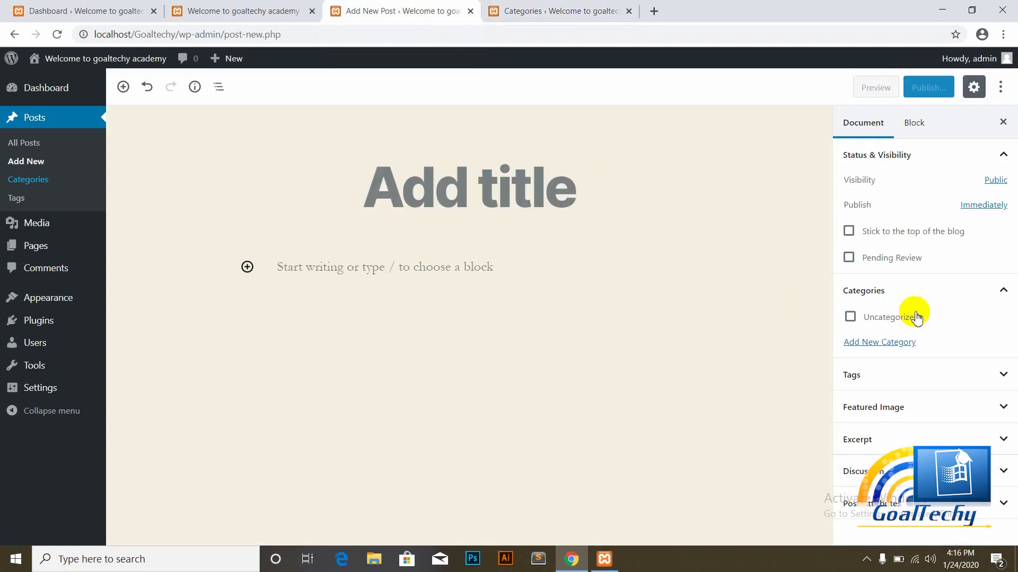
left_click(851, 319)
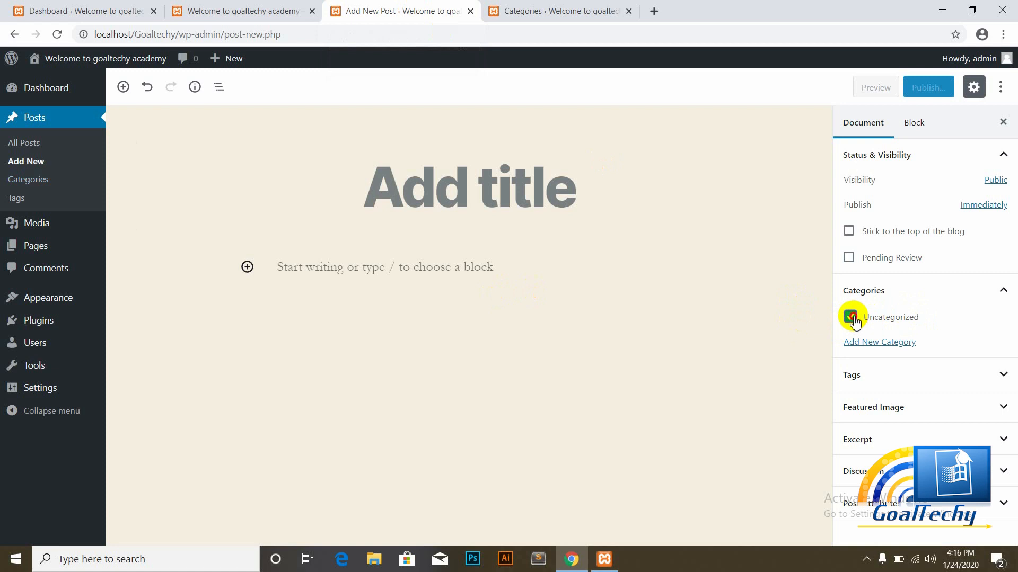
left_click(562, 8)
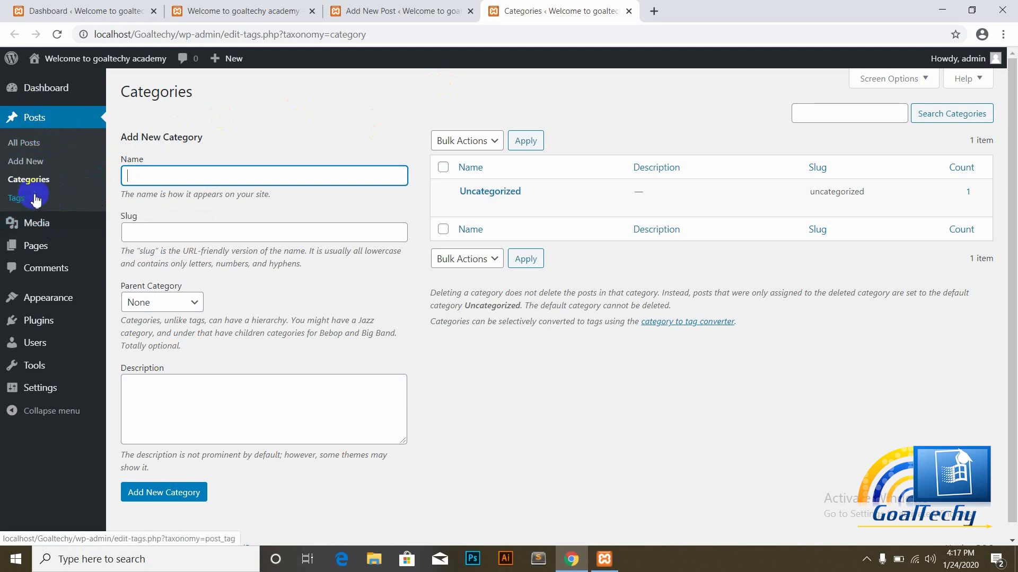
mouse_move(42, 229)
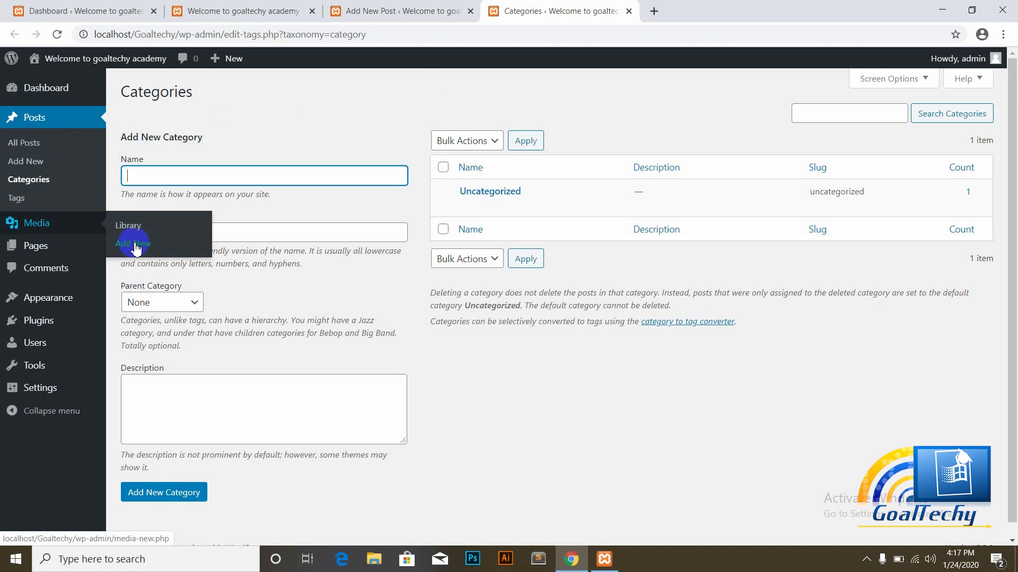
Step: Open Media > Library, which reports no media items yet
left_click(127, 227)
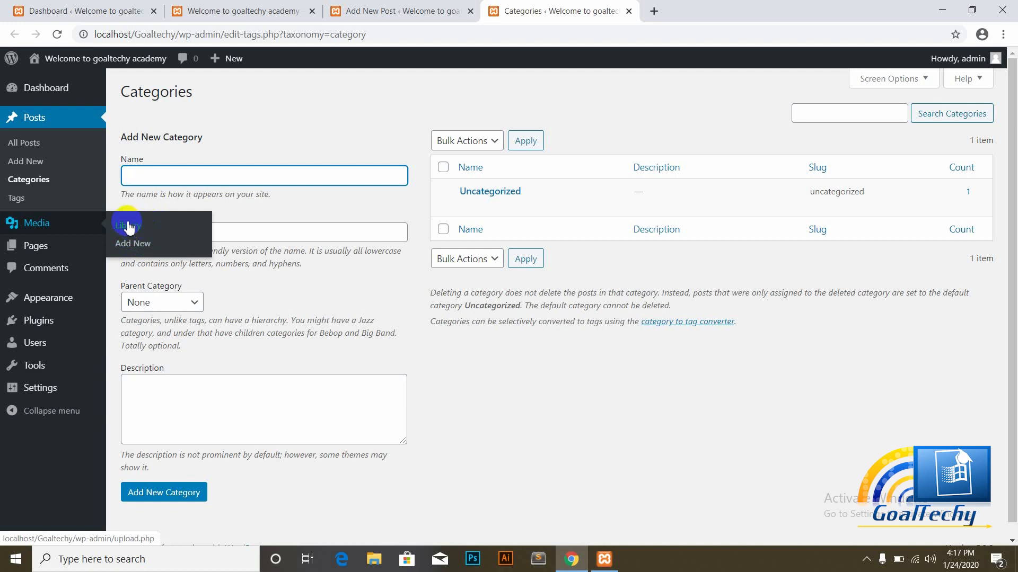
left_click(129, 227)
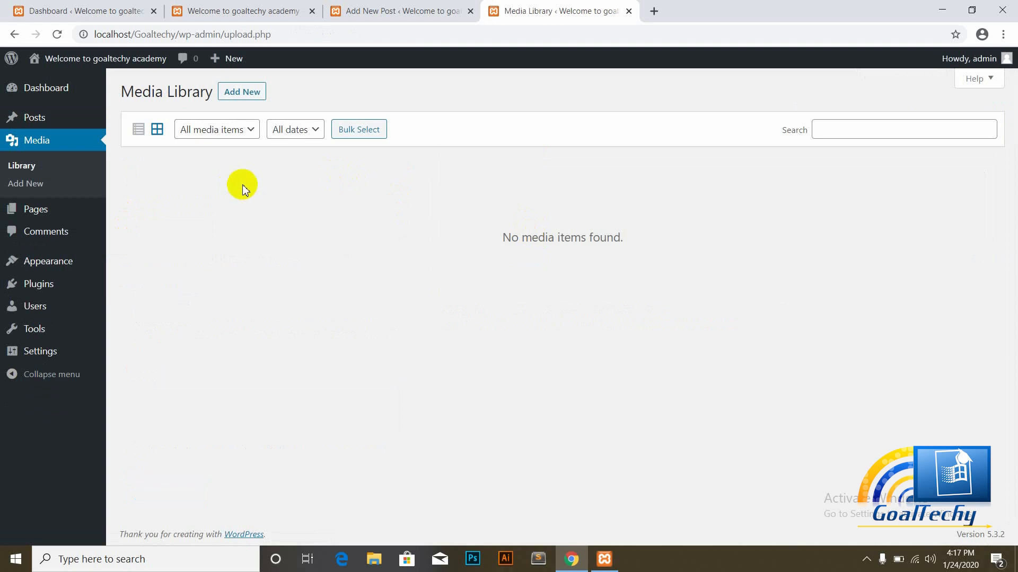
left_click(28, 166)
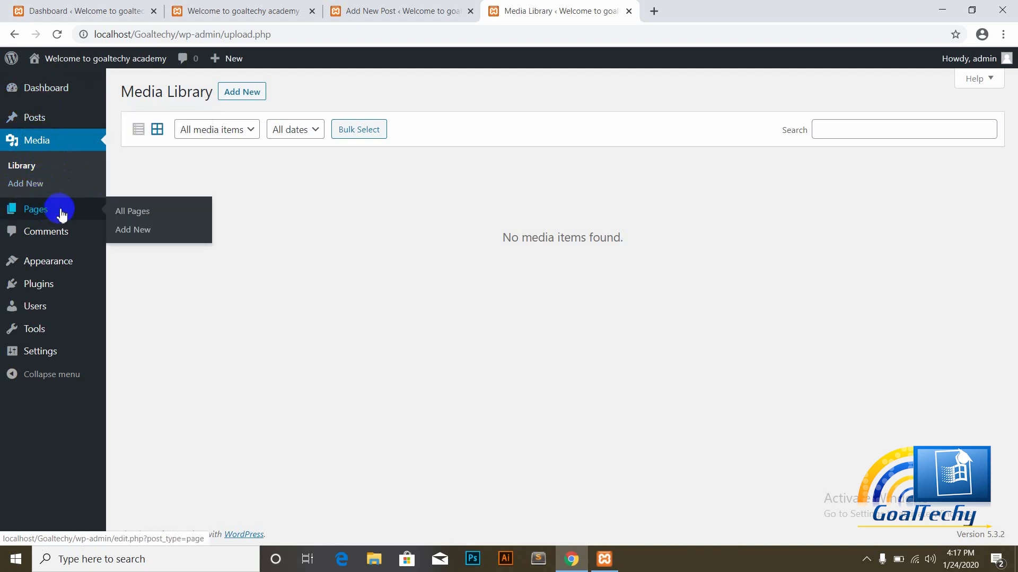
Step: Open Pages > All Pages in a new tab, listing the Privacy Policy draft and Sample Page
right_click(127, 214)
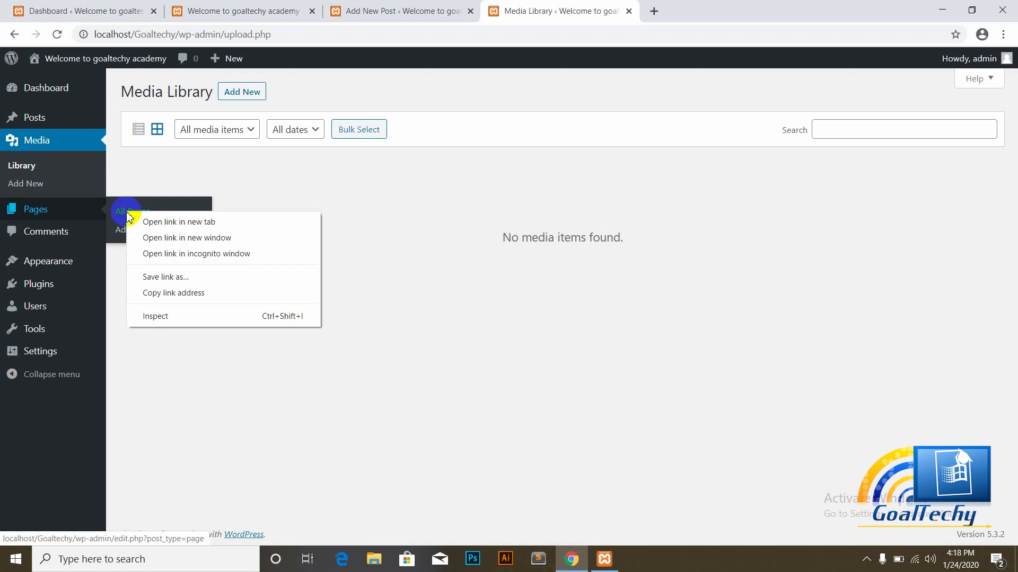
left_click(154, 223)
left_click(684, 10)
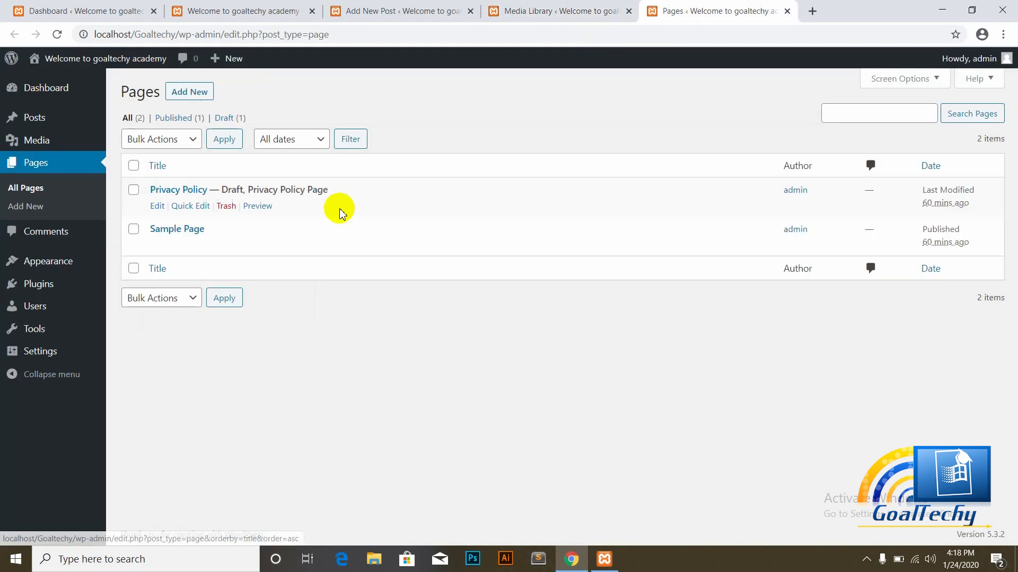
mouse_move(172, 233)
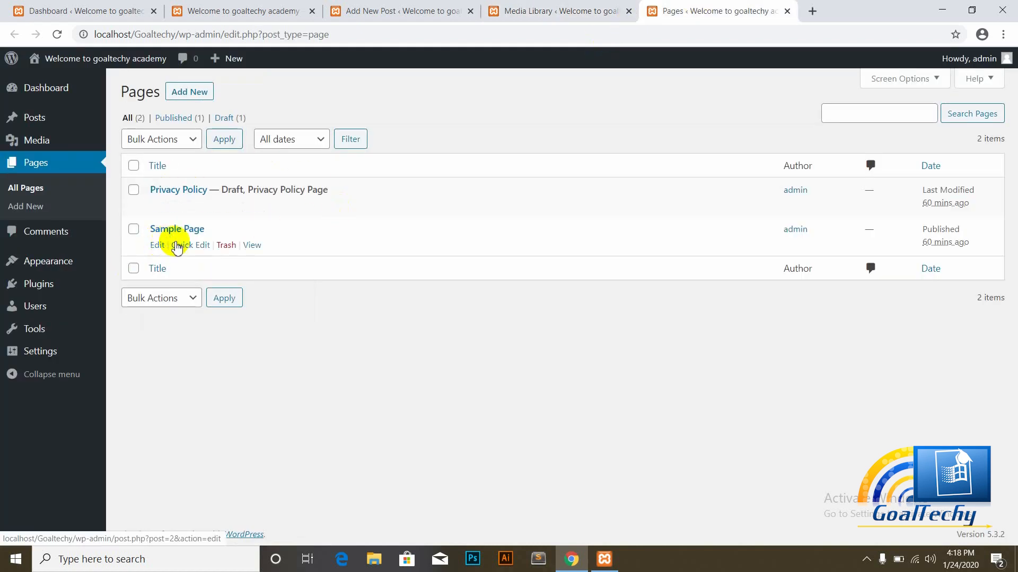
mouse_move(204, 196)
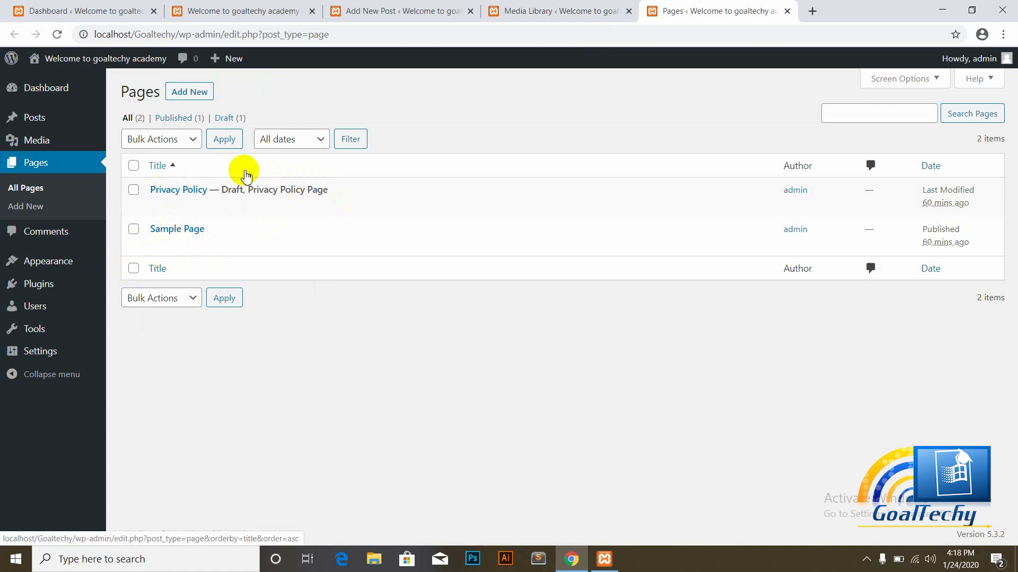
Step: Start a new blank page in the block editor from Pages > Add New
left_click(192, 93)
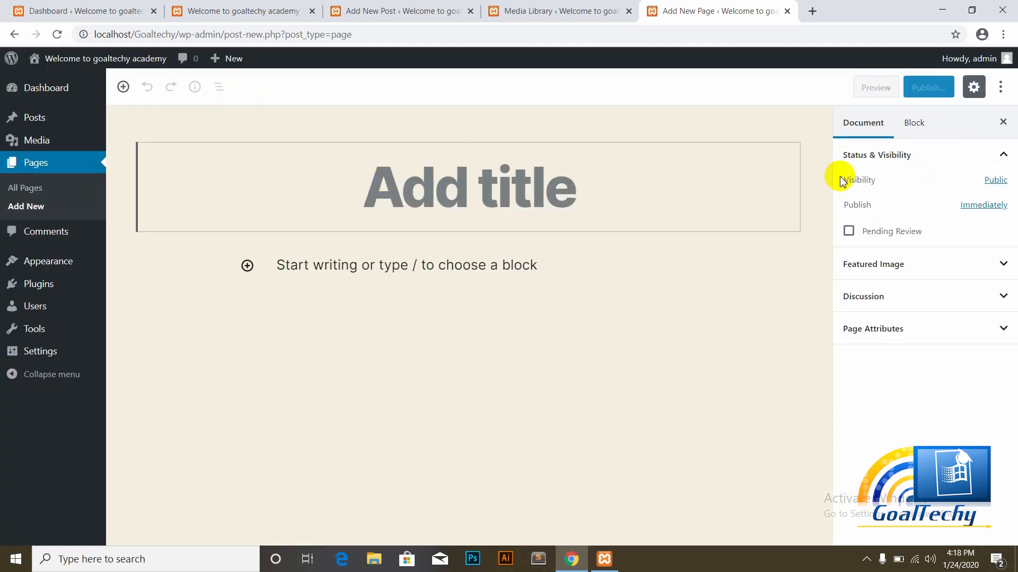
left_click(36, 188)
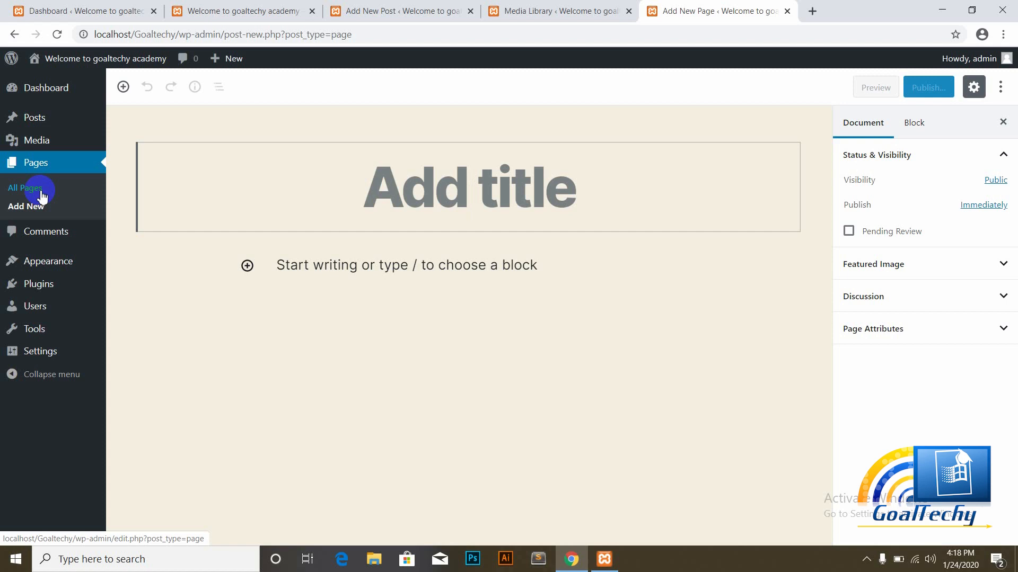
mouse_move(45, 115)
Step: View the Comments page with its single sample comment, then go to Appearance > Themes
left_click(54, 236)
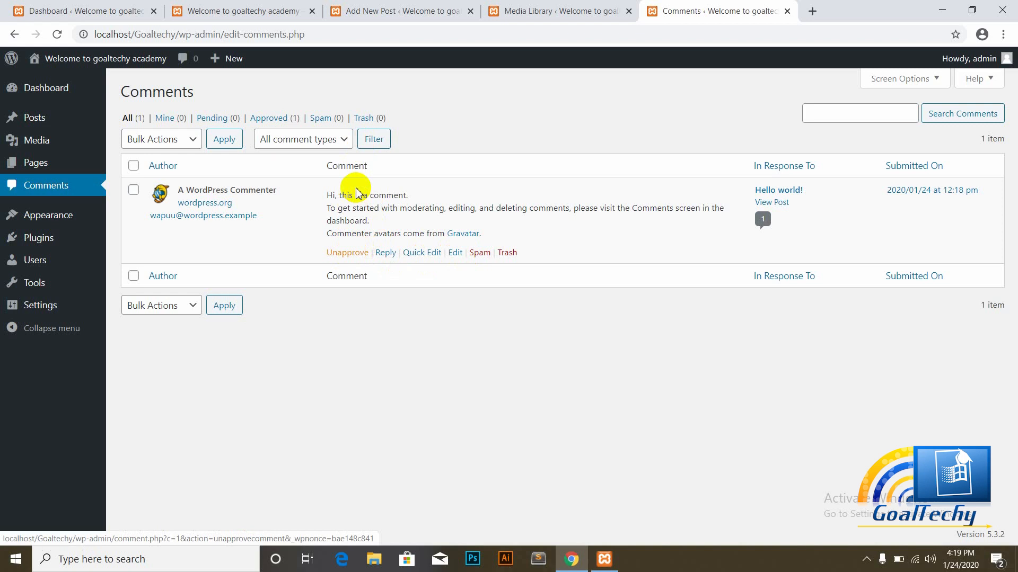
left_click(866, 559)
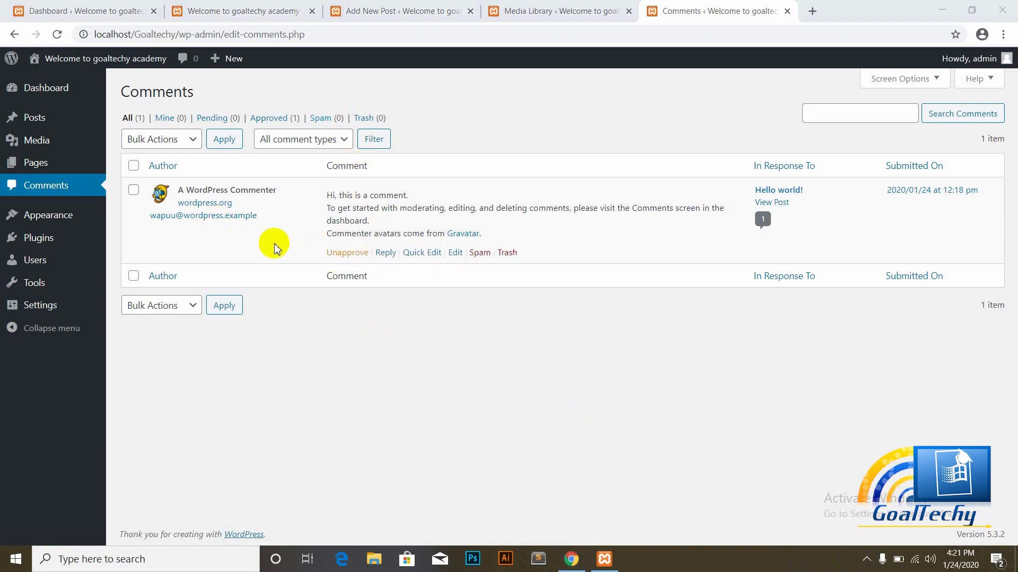
left_click(53, 220)
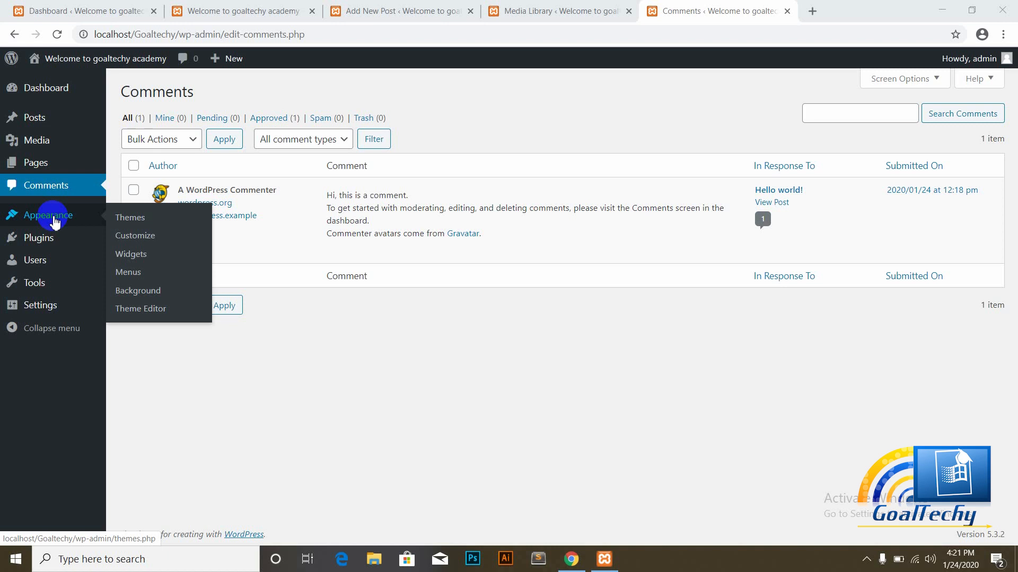
left_click(130, 220)
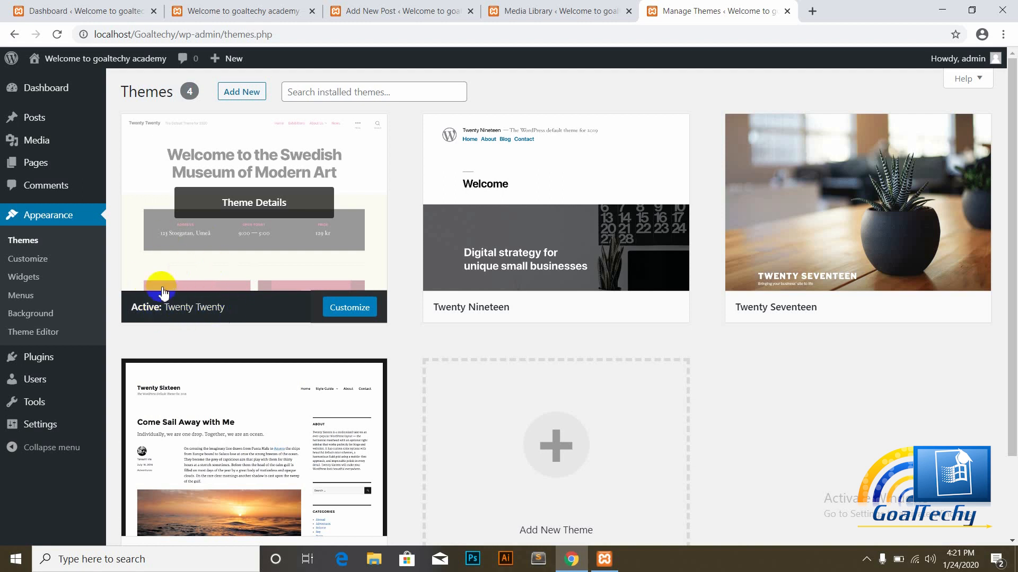
Step: Inspect the four installed theme cards, with Twenty Twenty marked active
mouse_move(564, 228)
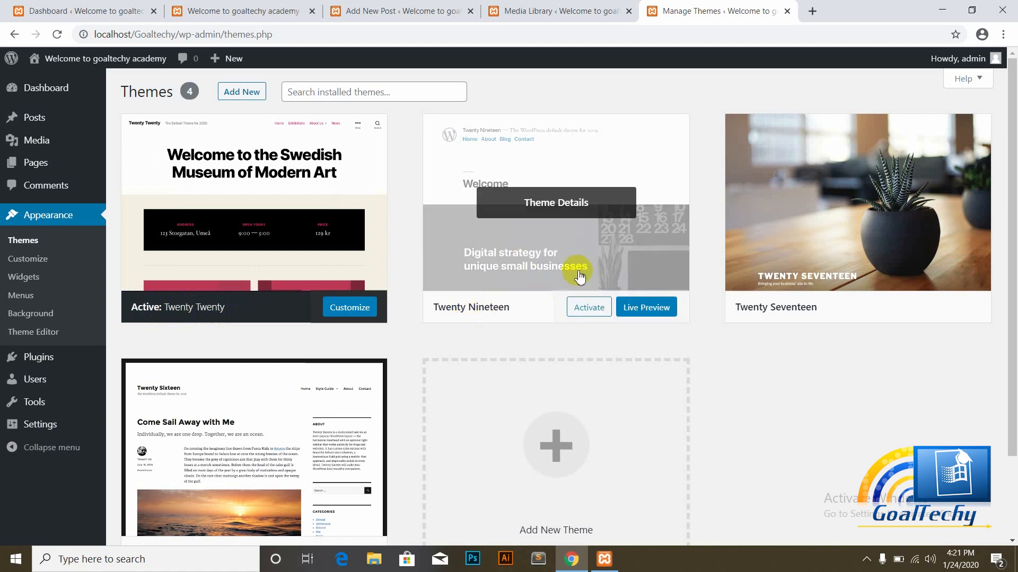
mouse_move(254, 265)
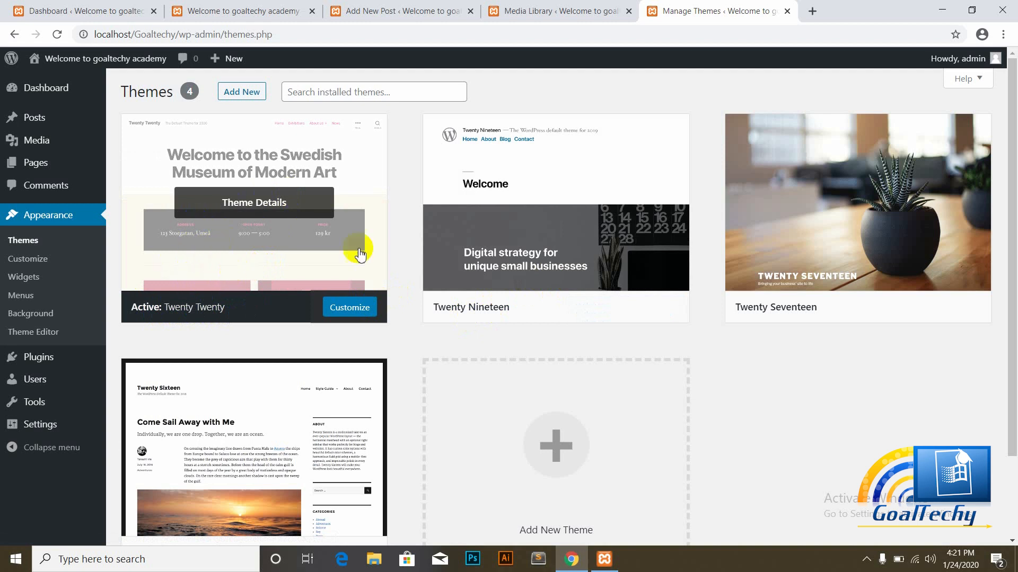
mouse_move(797, 233)
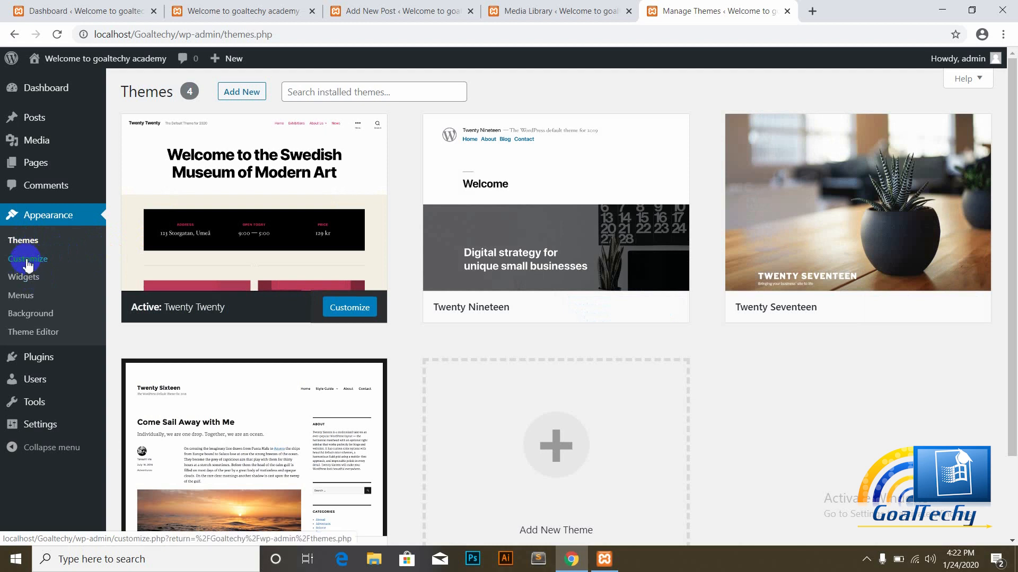
Step: Open the Twenty Twenty Customizer in a new tab and show its Site Identity settings
right_click(26, 264)
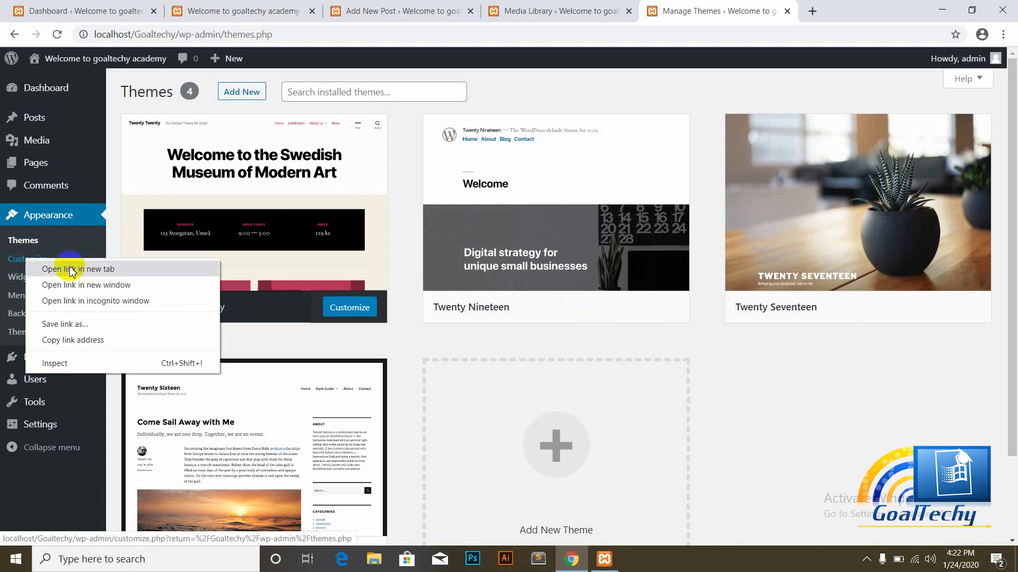
left_click(69, 268)
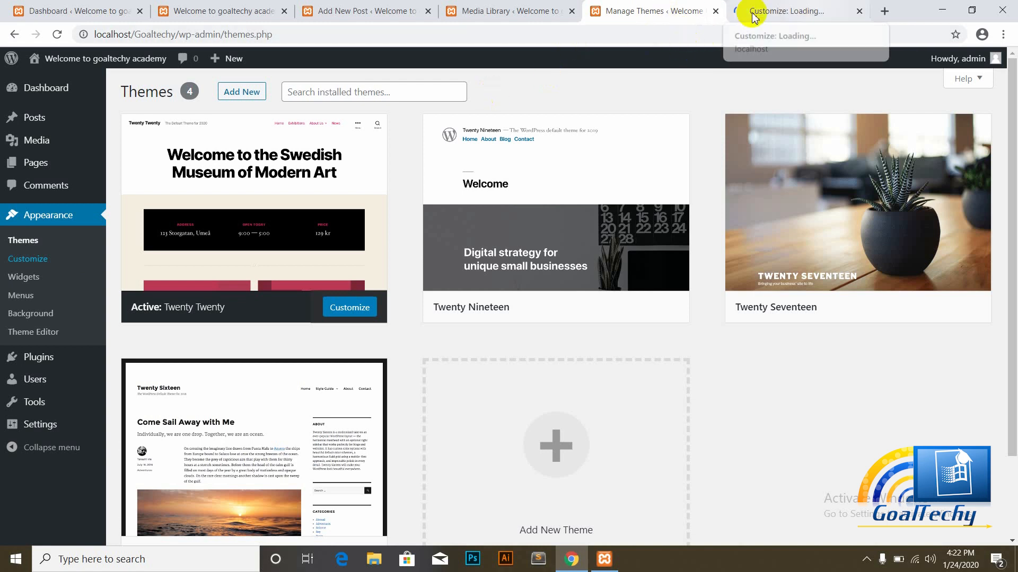
left_click(798, 8)
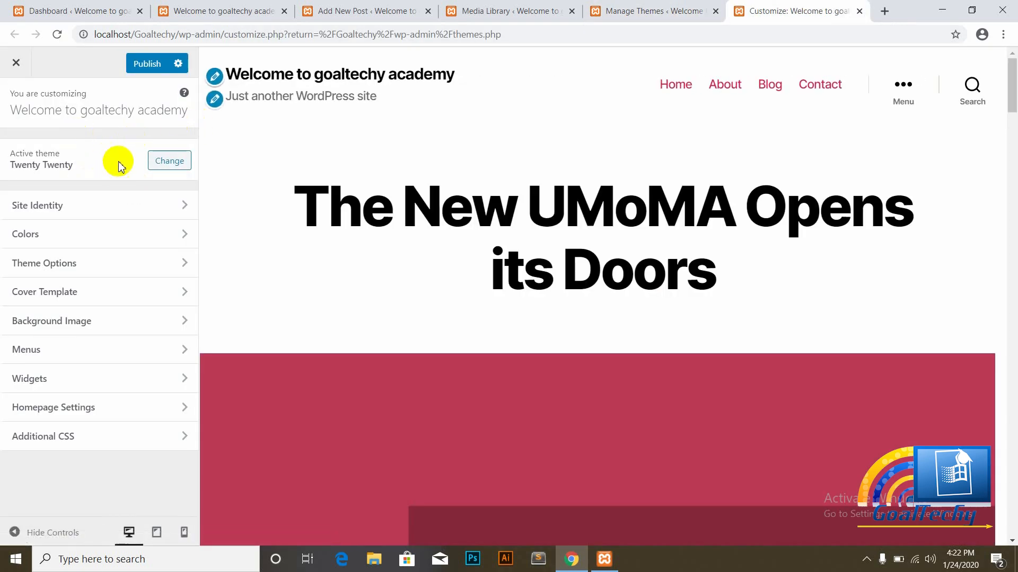
left_click(61, 206)
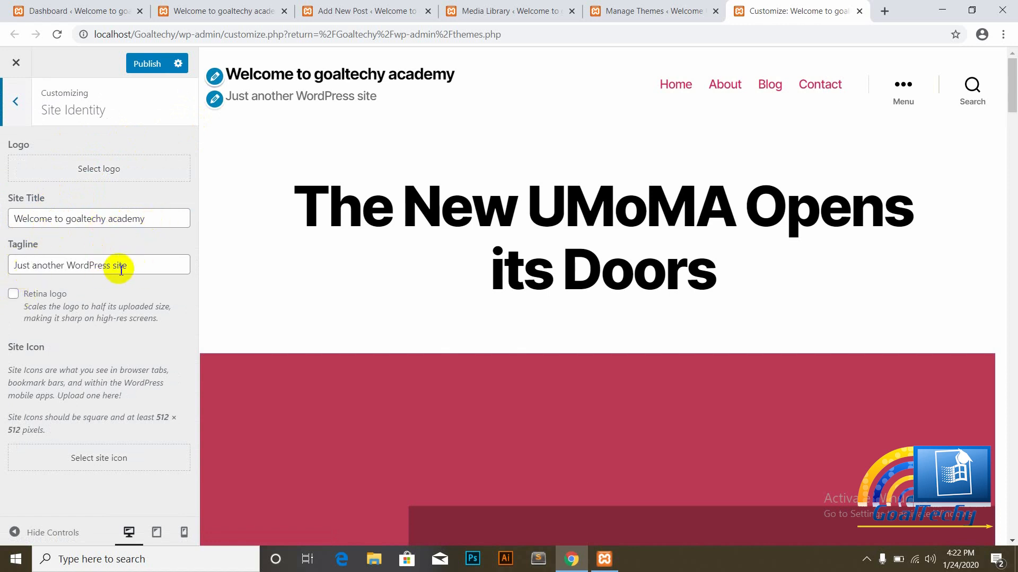
Step: Replace the site tagline with 'This is Education Platform'
left_click(149, 268)
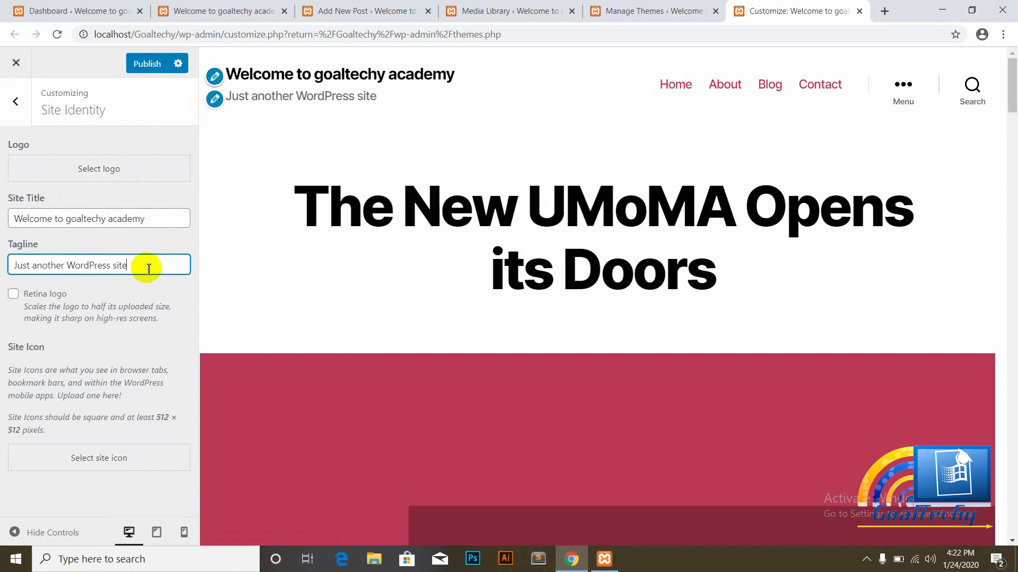
key("BackSpace")
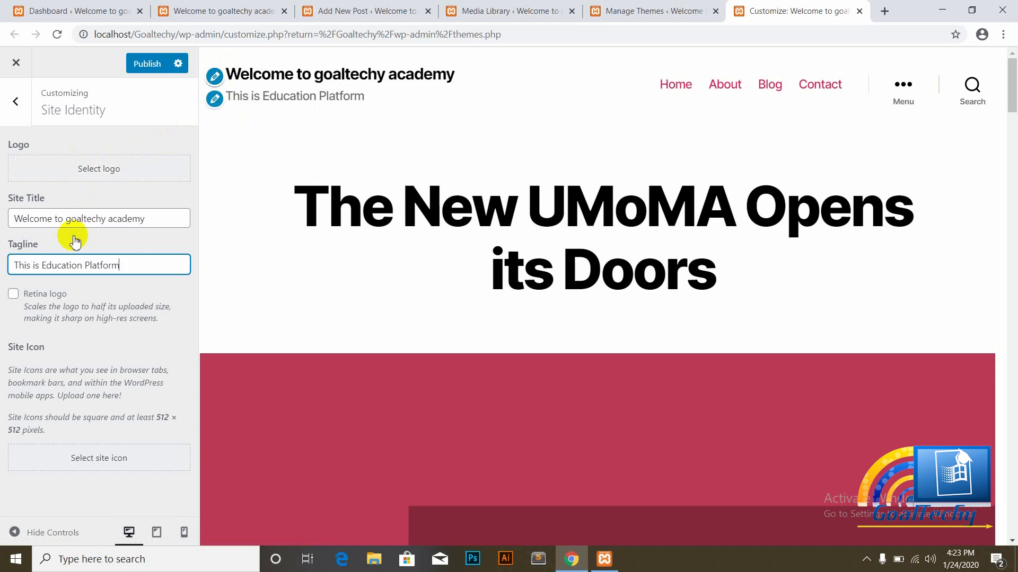
left_click(866, 559)
left_click(865, 534)
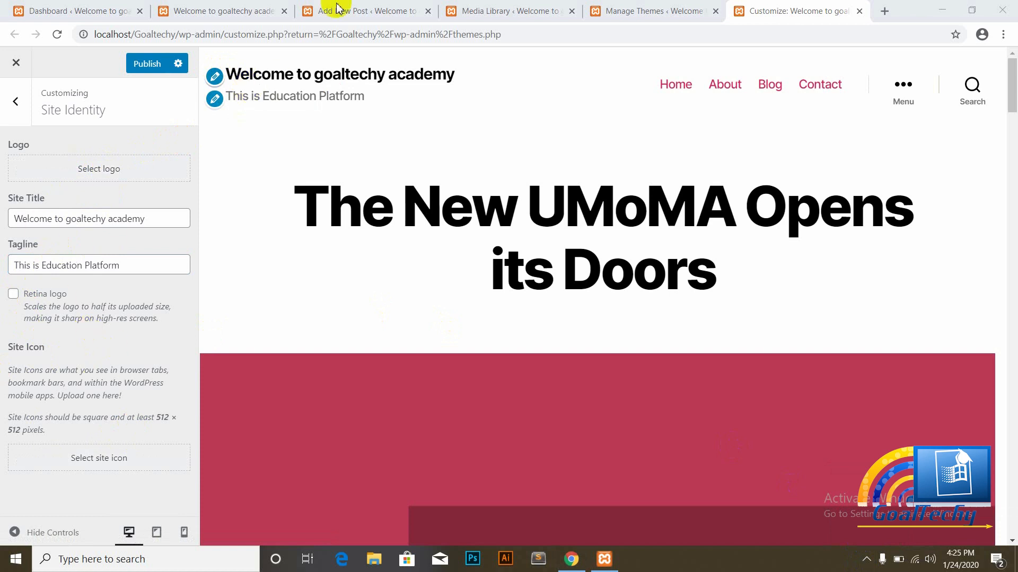
Step: Upload sample-logo.png from E:\Images and crop it as the site icon
left_click(81, 457)
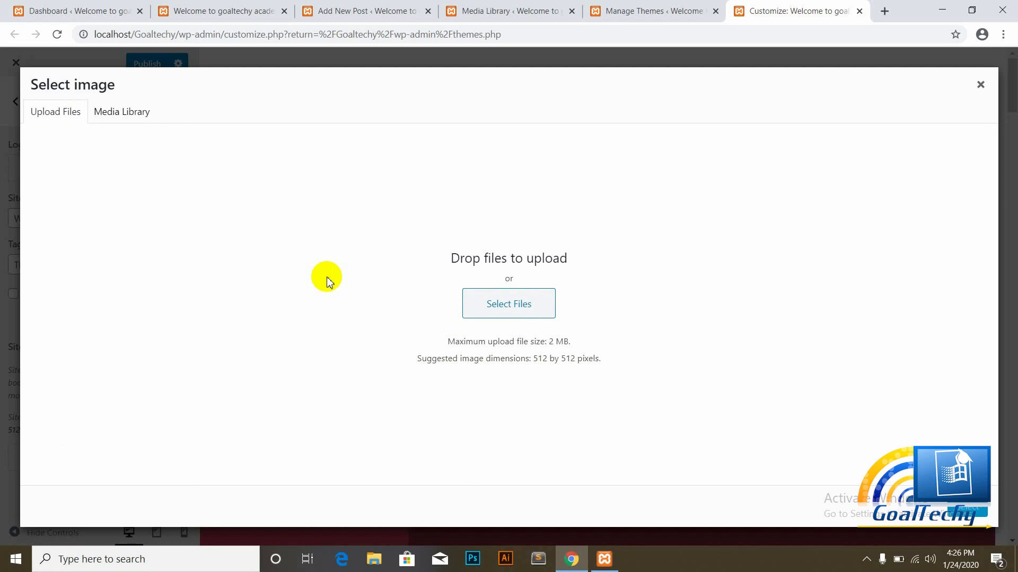
left_click(511, 303)
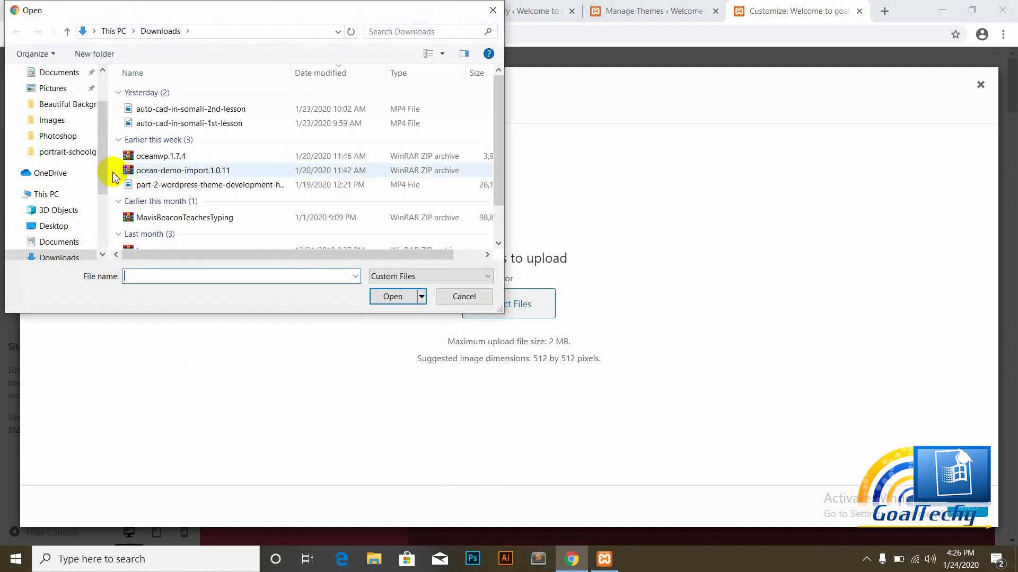
left_click(102, 254)
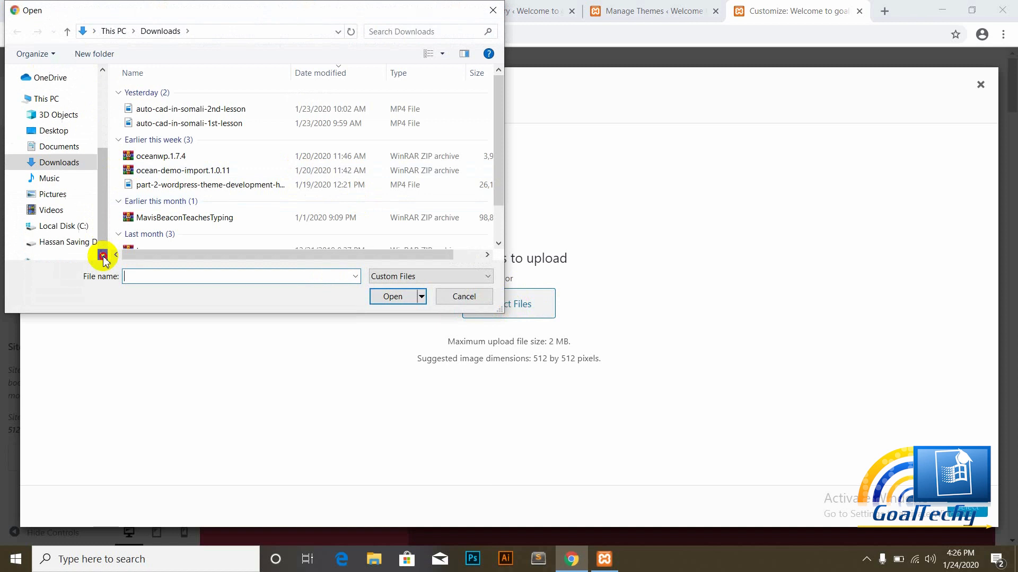
left_click(62, 244)
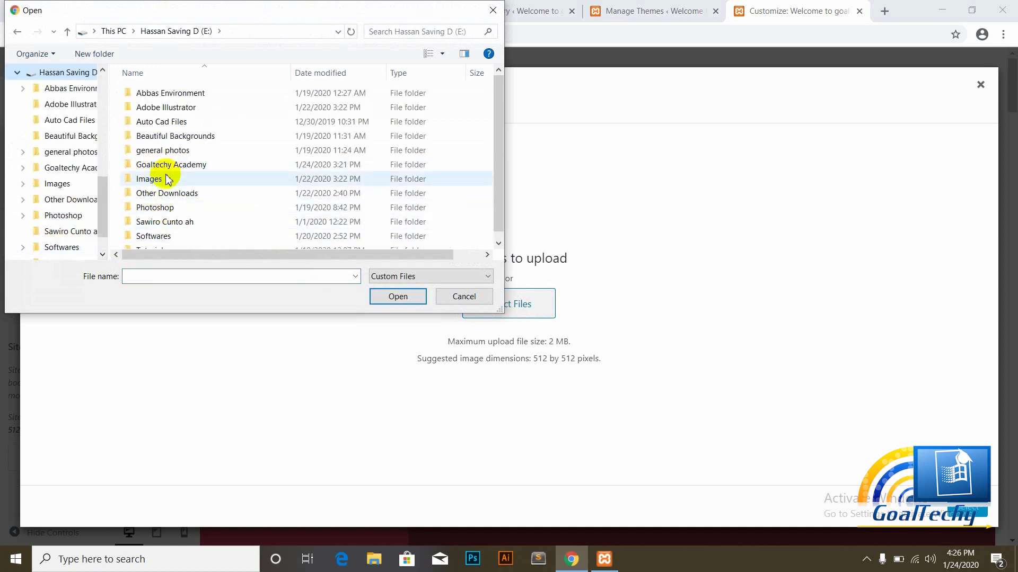
left_click(144, 180)
double_click(145, 181)
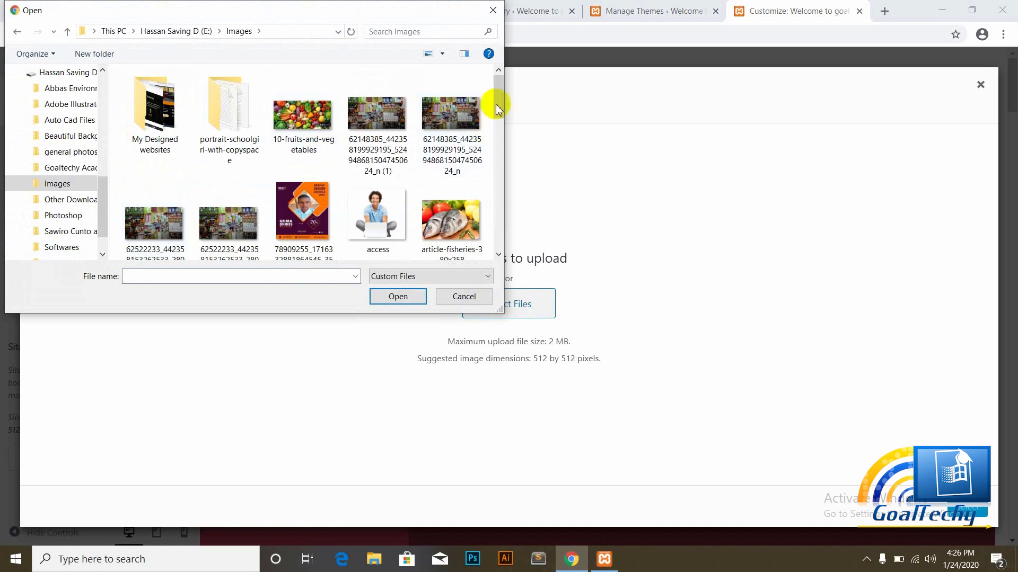
left_click_drag(500, 112, 503, 239)
left_click(153, 104)
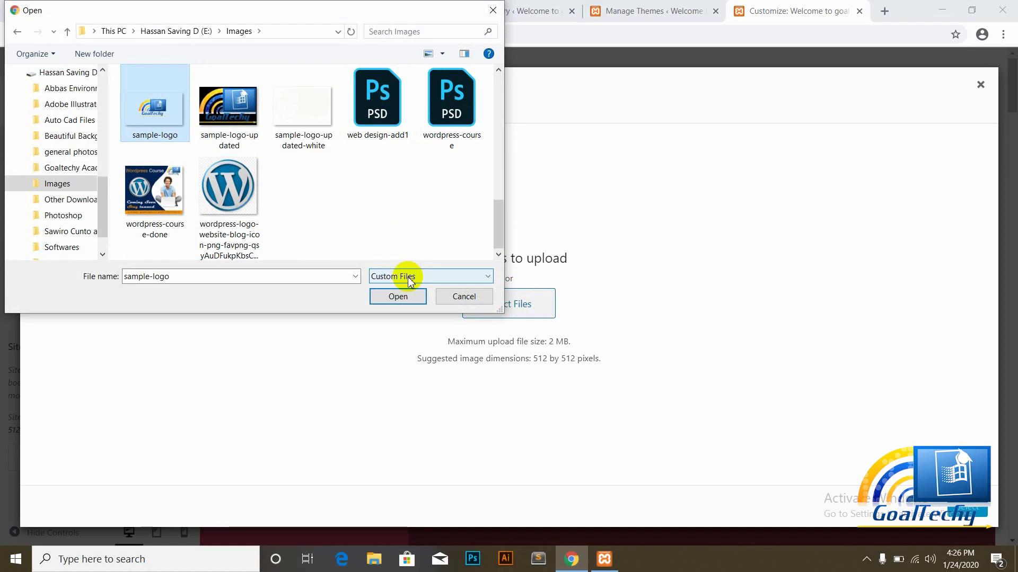
left_click(398, 296)
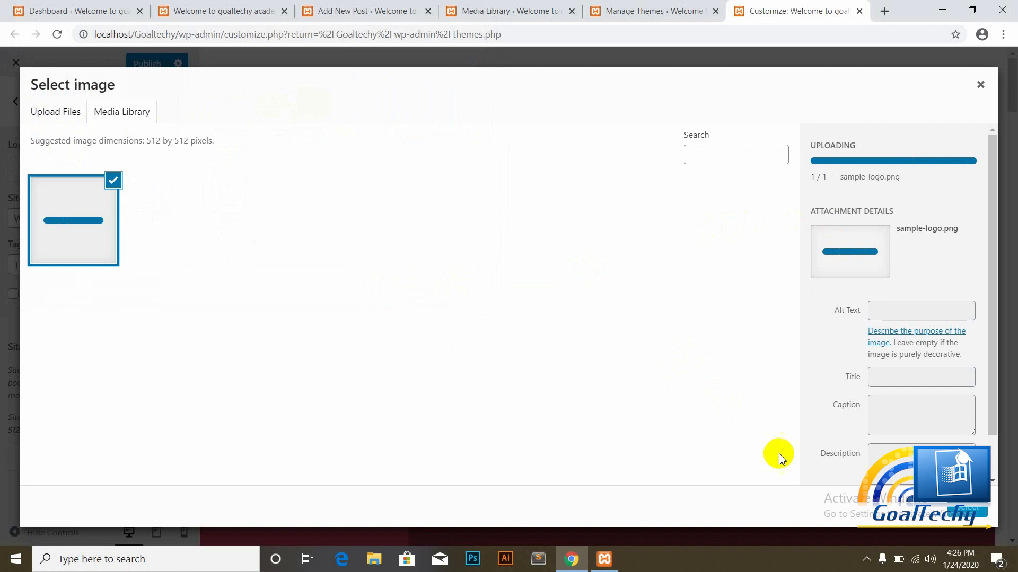
left_click(967, 507)
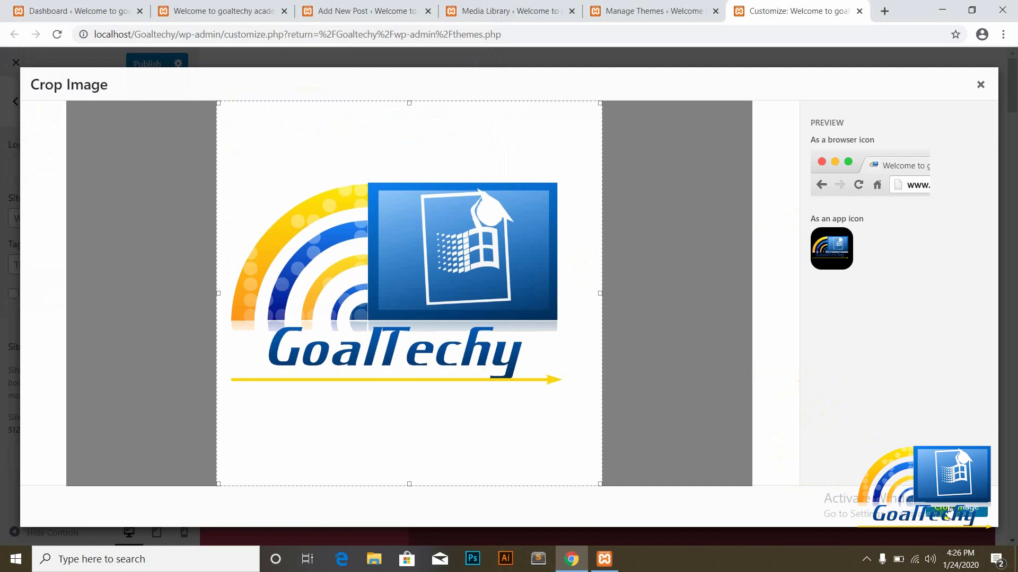
left_click(677, 383)
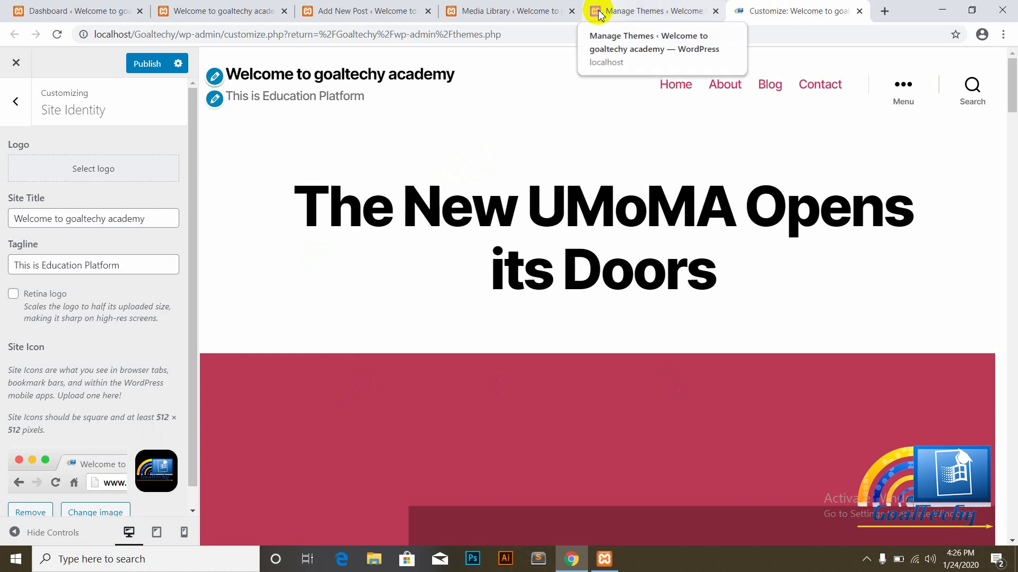
Step: Publish the Customizer changes and reload the live site to check the new tagline
left_click(159, 64)
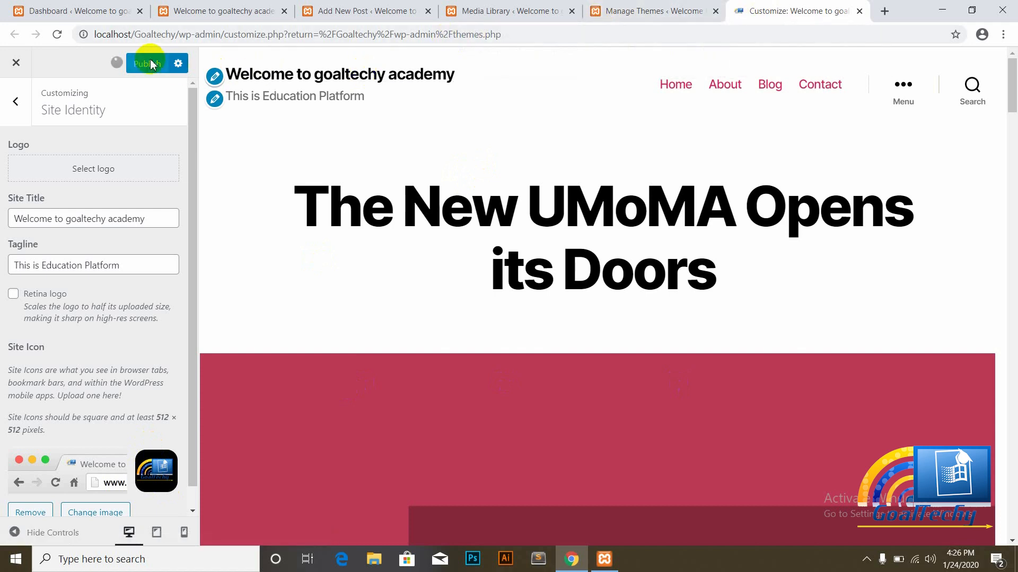
left_click(217, 10)
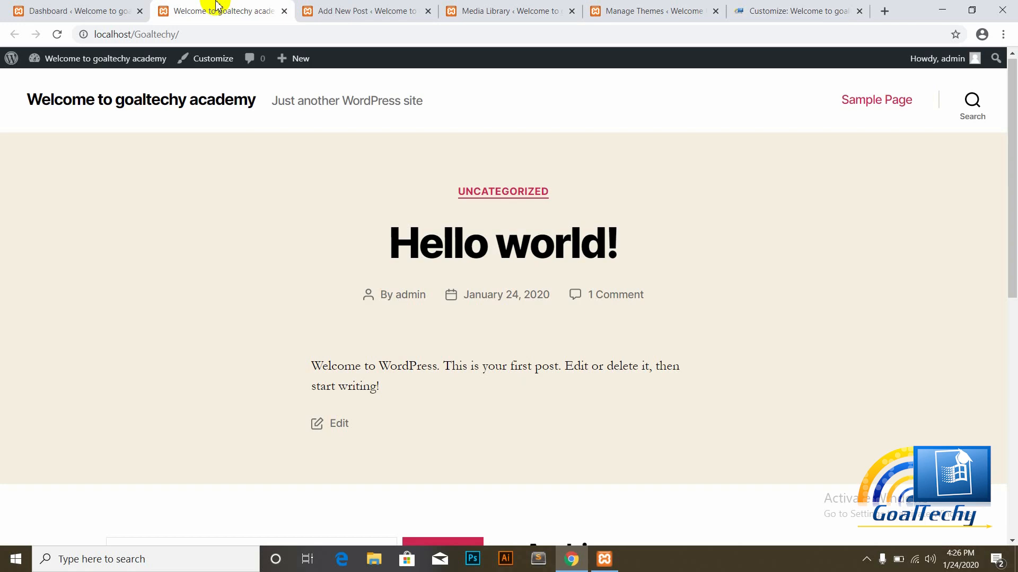
left_click(59, 35)
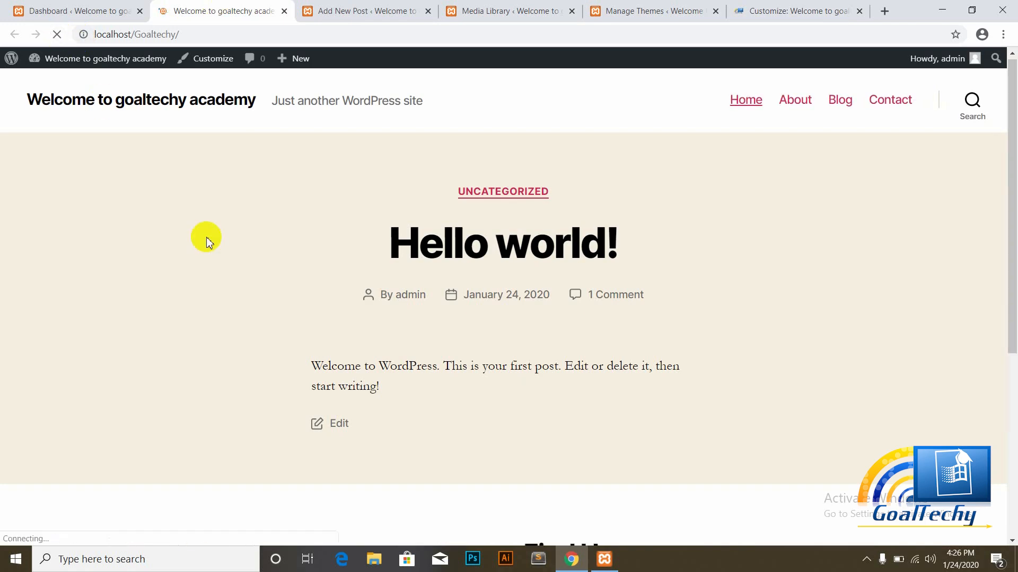
Step: Reload the homepage again to confirm the tagline and icon, then return to the Dashboard
left_click(797, 10)
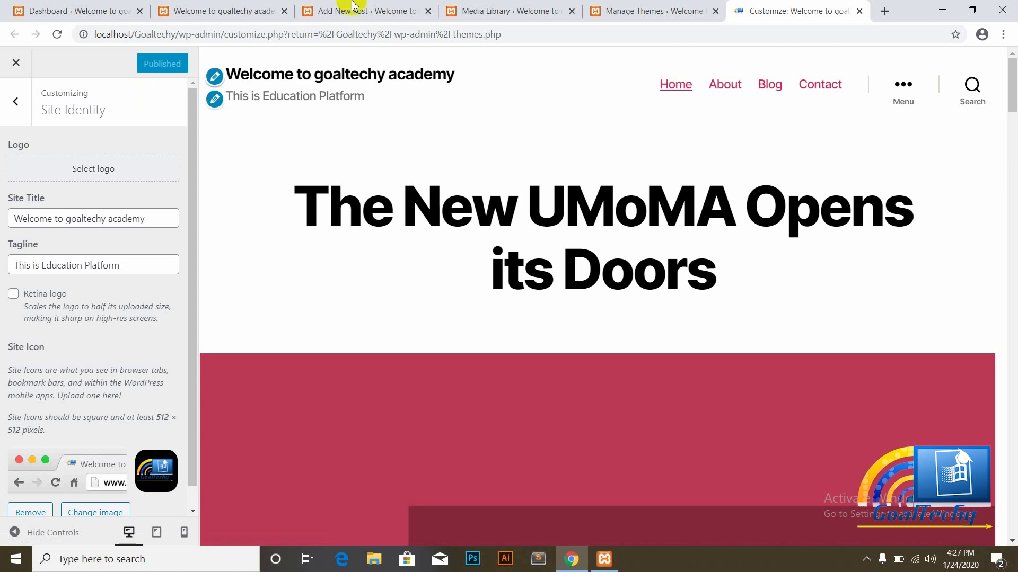
left_click(216, 7)
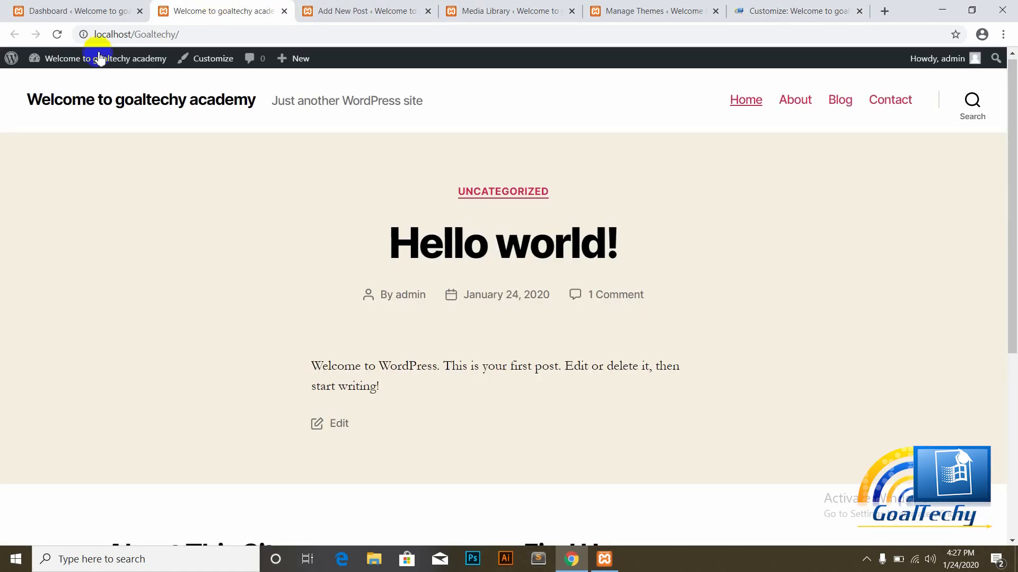
left_click(57, 35)
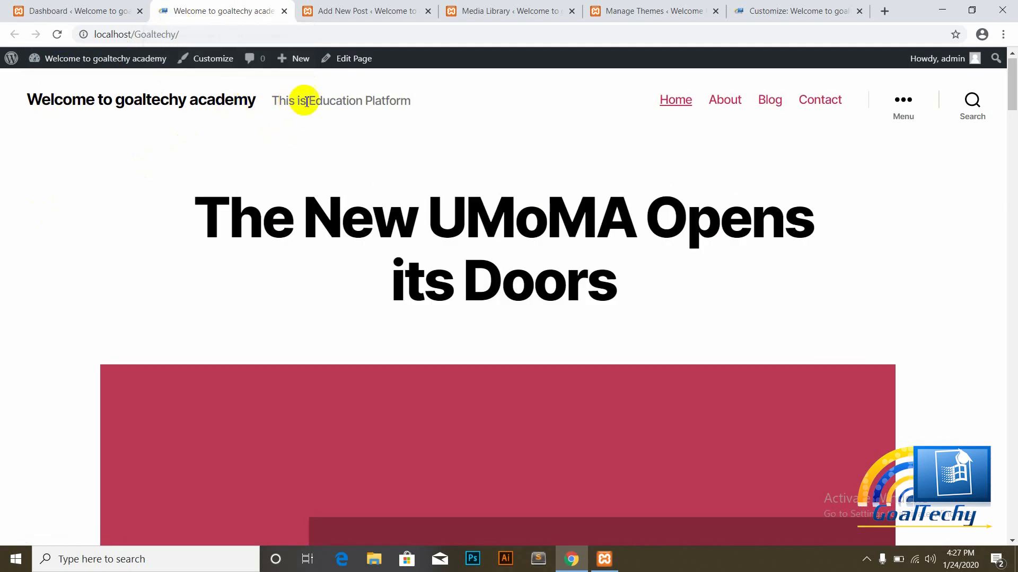
left_click(101, 8)
mouse_move(55, 265)
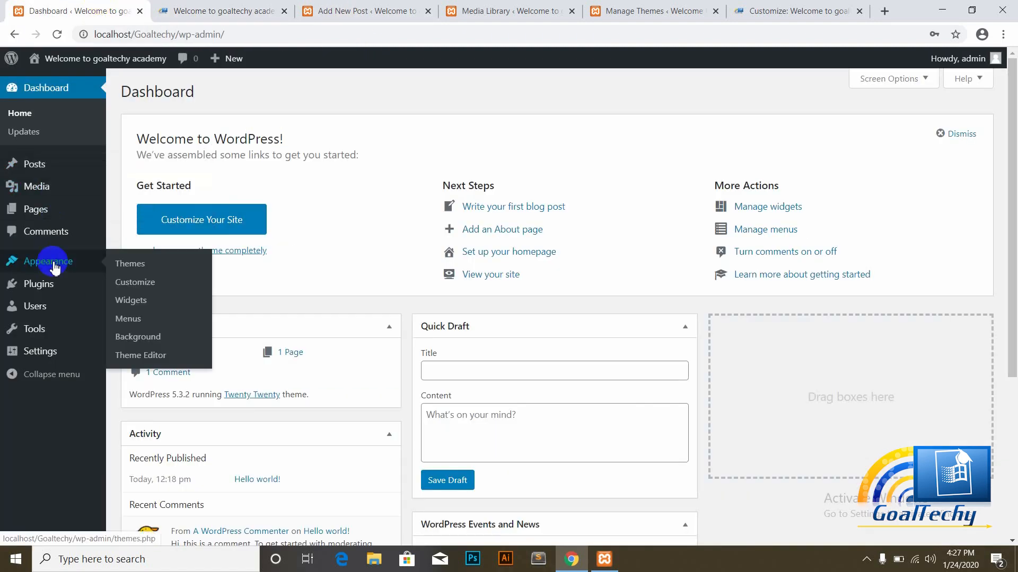
Step: Open Appearance > Widgets and compare it with the live front page footer
left_click(130, 302)
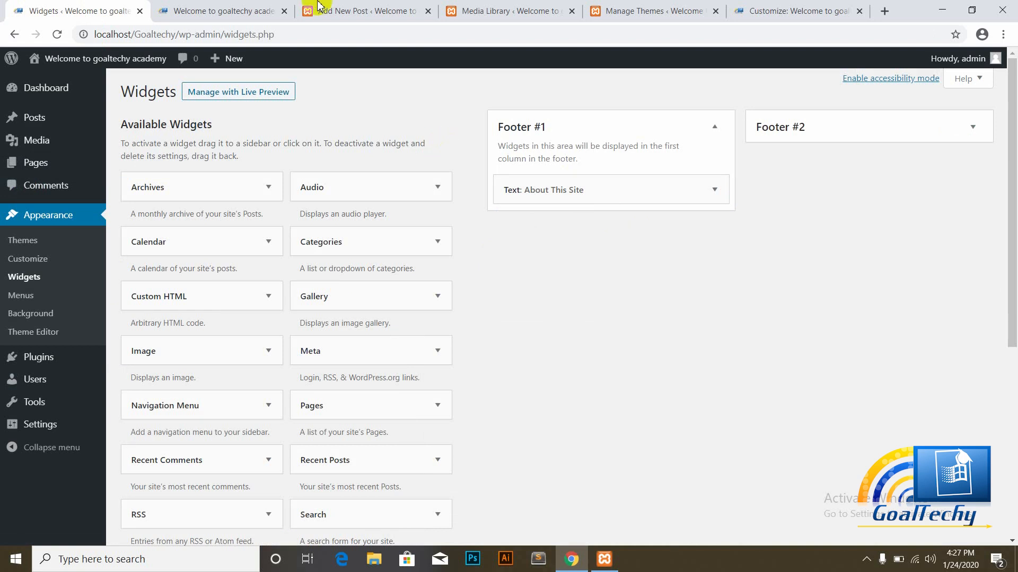
left_click(215, 10)
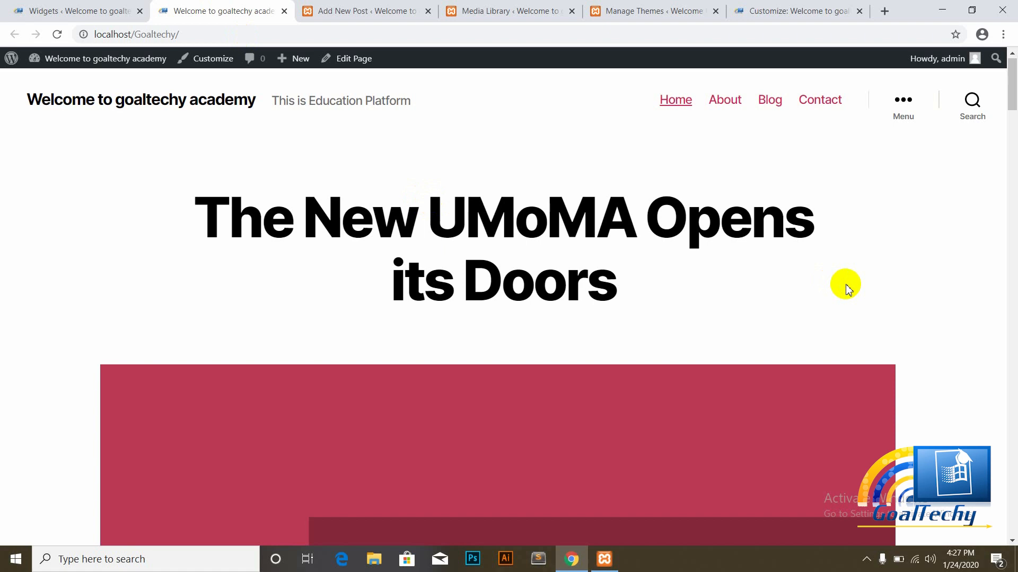
left_click_drag(1016, 108, 1017, 70)
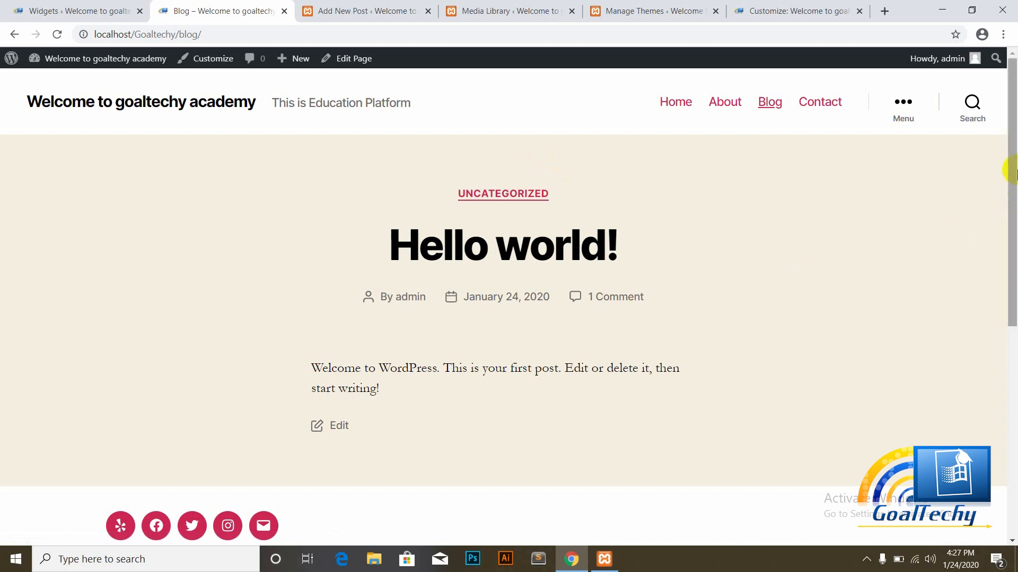
left_click_drag(1014, 169, 1014, 382)
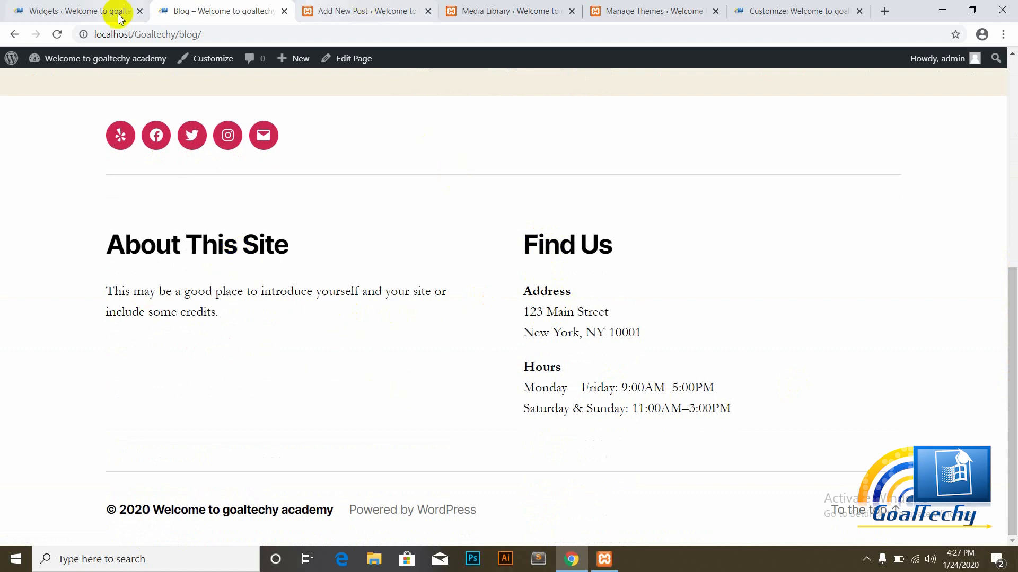
left_click(79, 8)
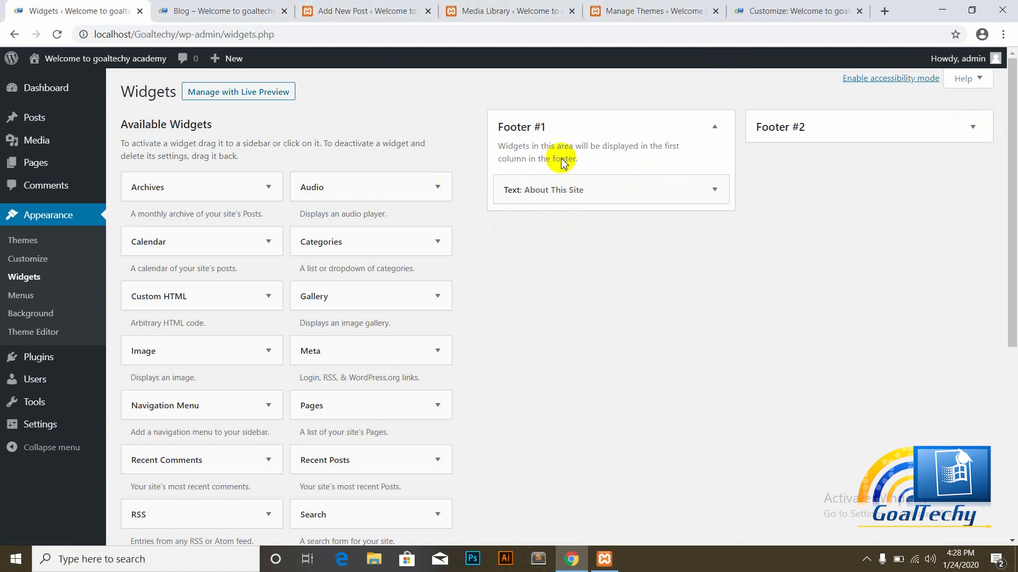
Step: Compare the blog page footer with Footer #1's 'Text: About This Site' widget, then scroll the available widgets
left_click(171, 8)
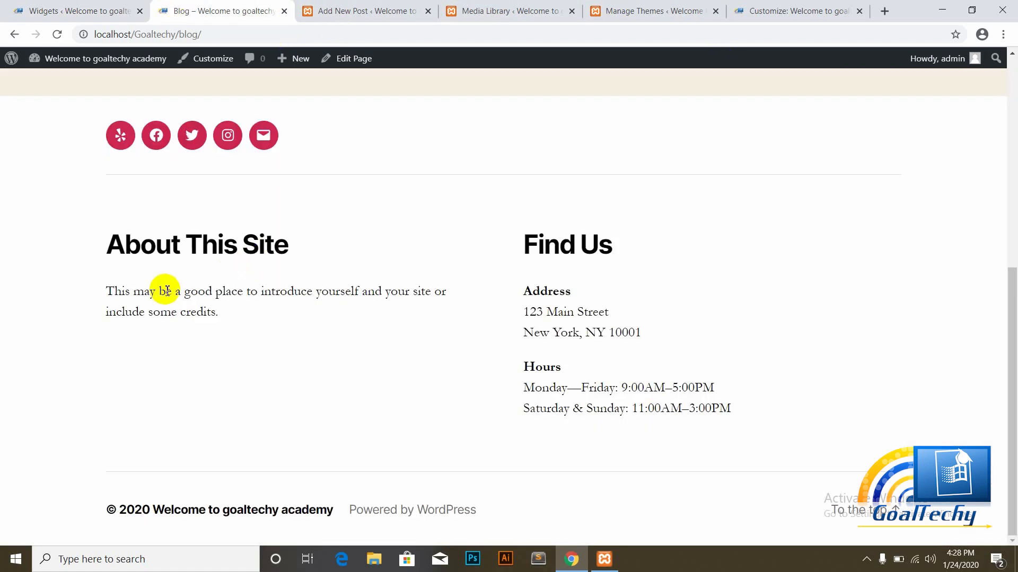
mouse_move(545, 260)
left_mouse_down()
mouse_move(522, 237)
mouse_move(504, 246)
mouse_move(536, 252)
left_mouse_up()
left_click(510, 335)
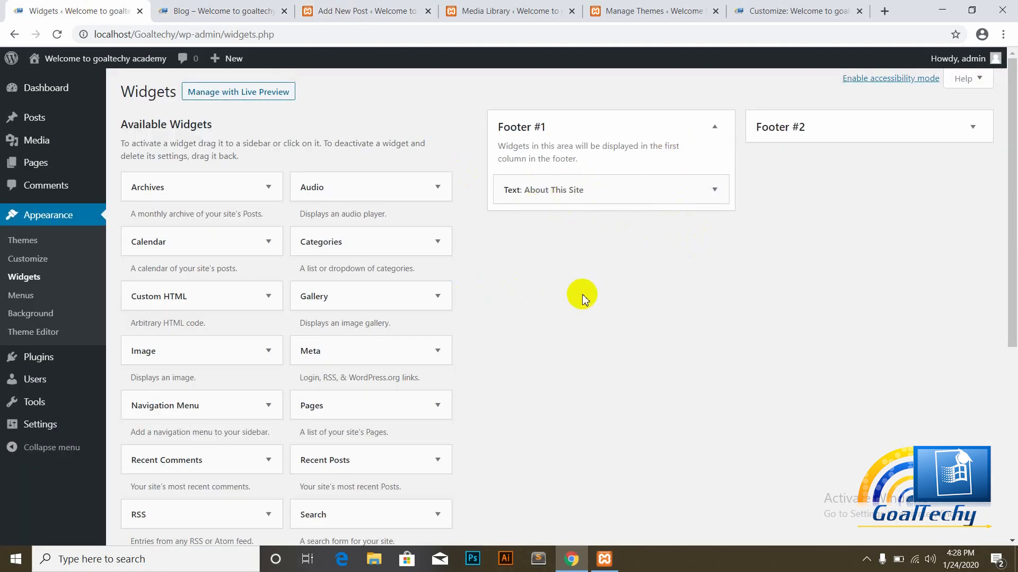
left_click_drag(1012, 262, 1013, 188)
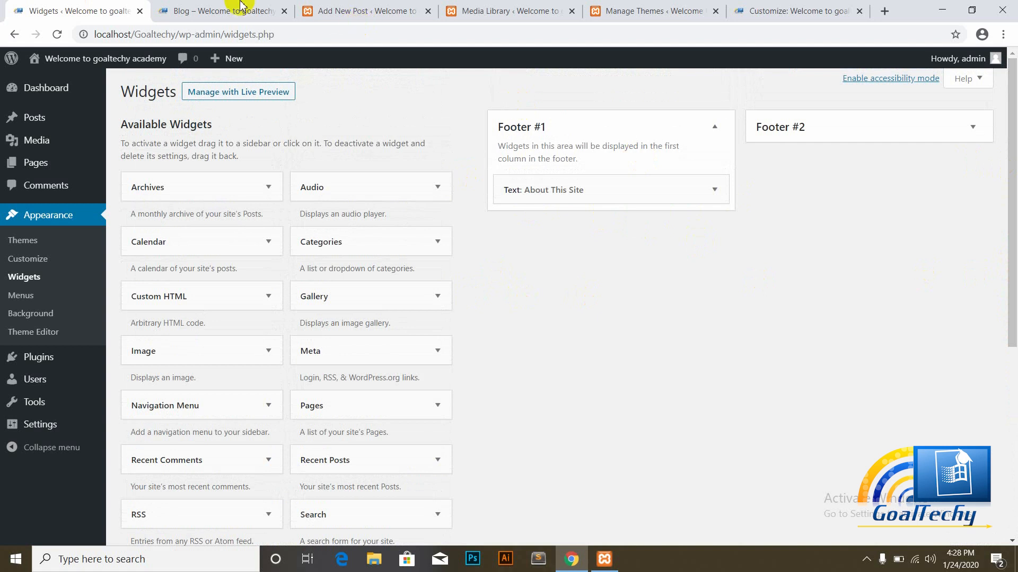
left_click(222, 11)
left_click(58, 4)
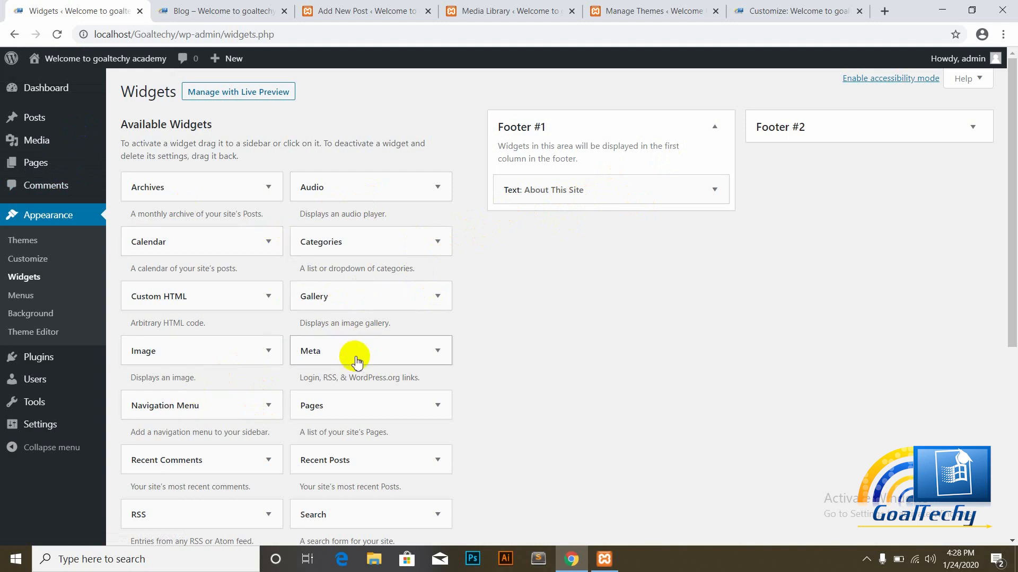
scroll(1014, 213, "down", 1)
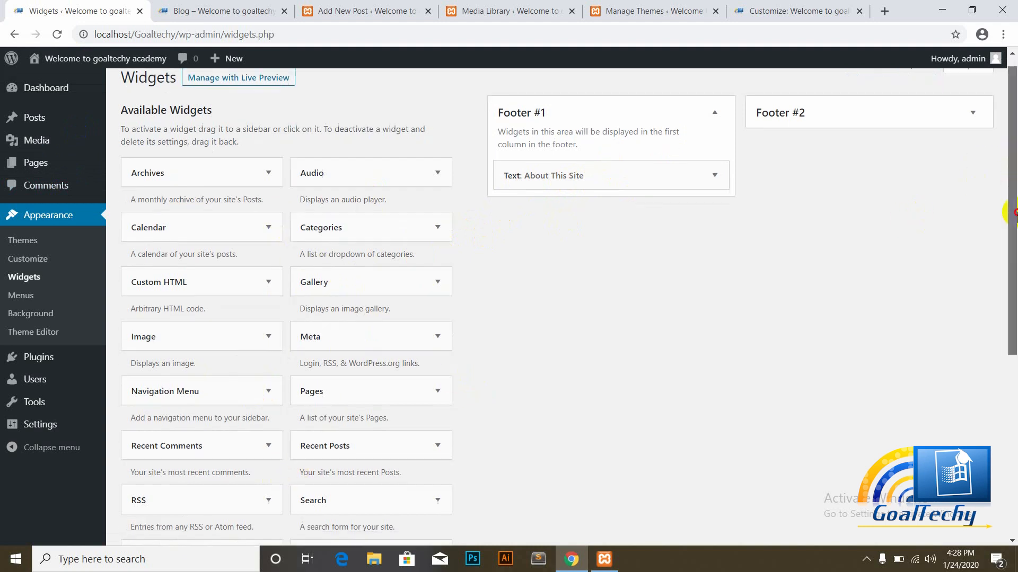
scroll(1013, 213, "down", 3)
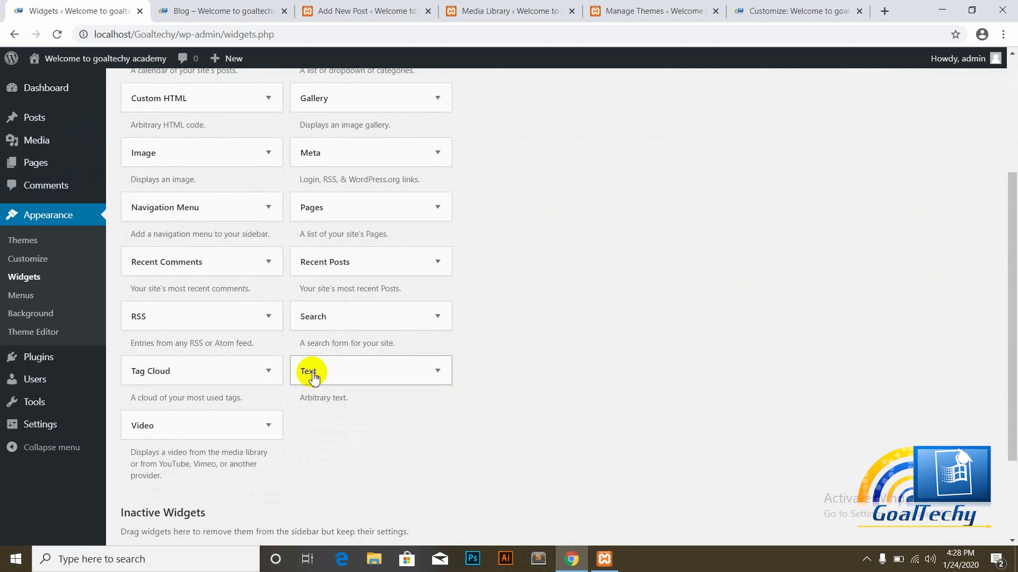
Step: Add the Text widget titled 'Welcome to Goaltechy Acadamey' to Footer #1 and save it
left_click_drag(313, 376, 529, 136)
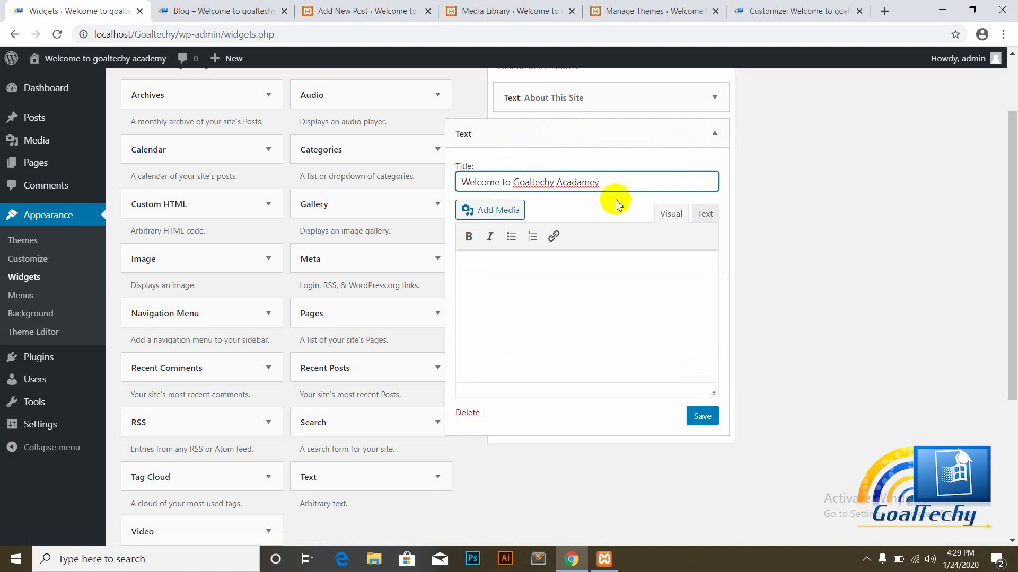
left_click(701, 417)
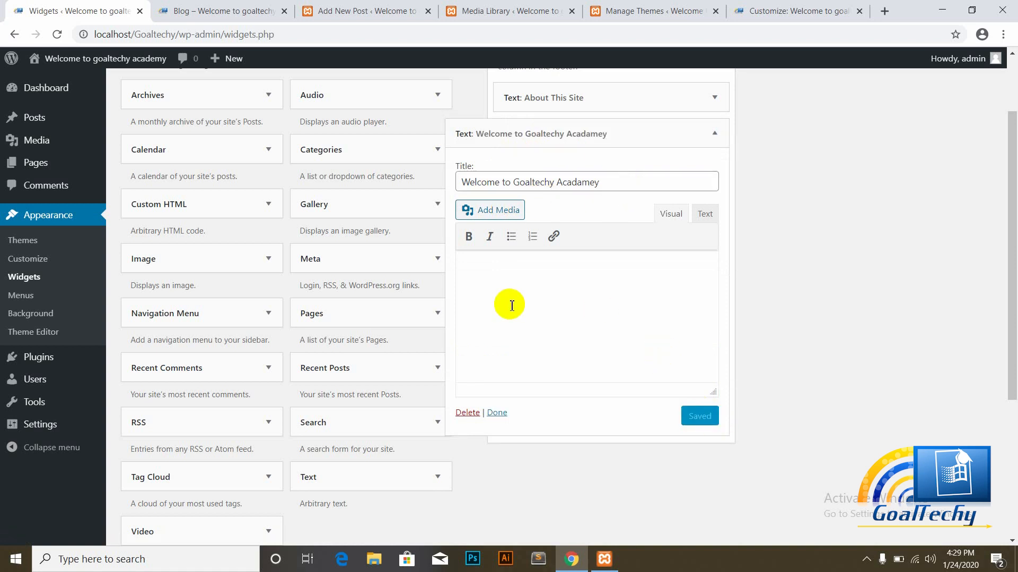
left_click(496, 413)
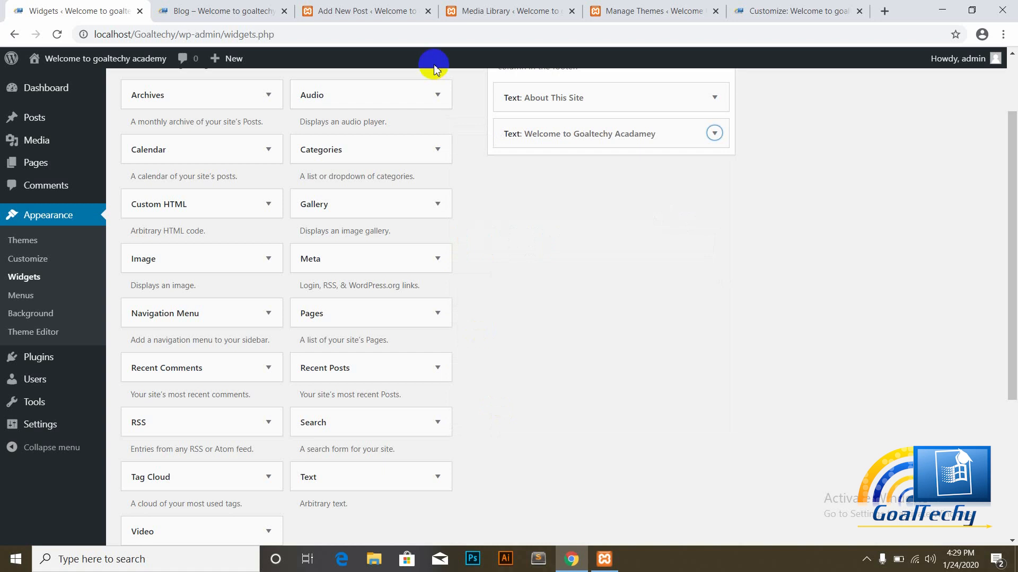
Step: Reload the blog page to confirm the widget appears under About This Site in the footer
left_click(245, 8)
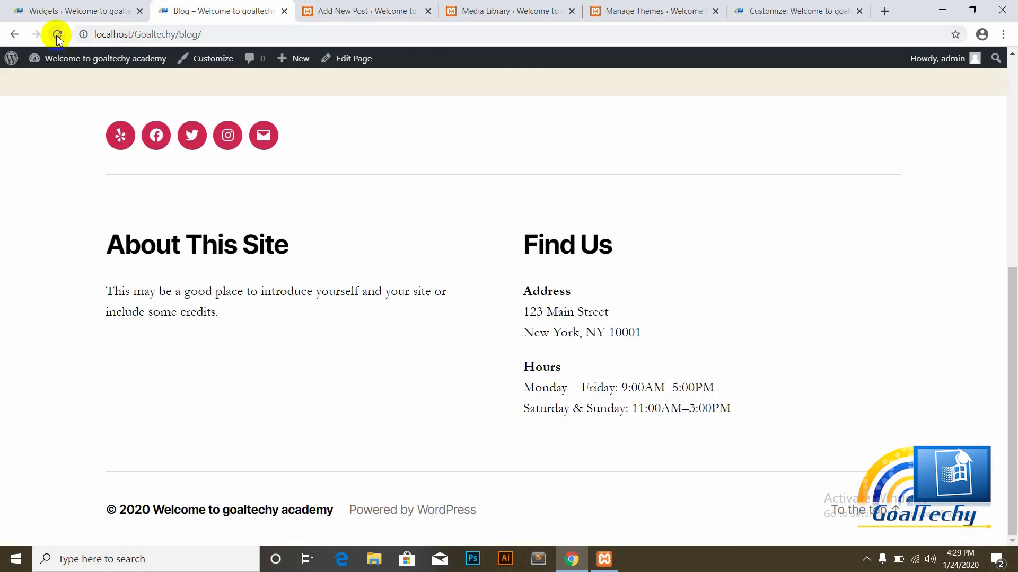
left_click(57, 35)
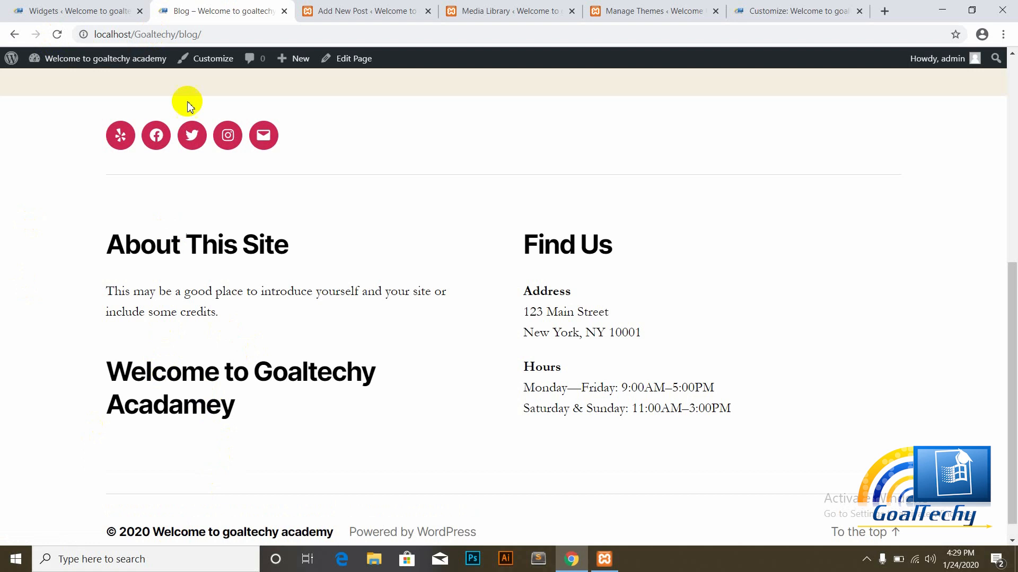
left_click(114, 6)
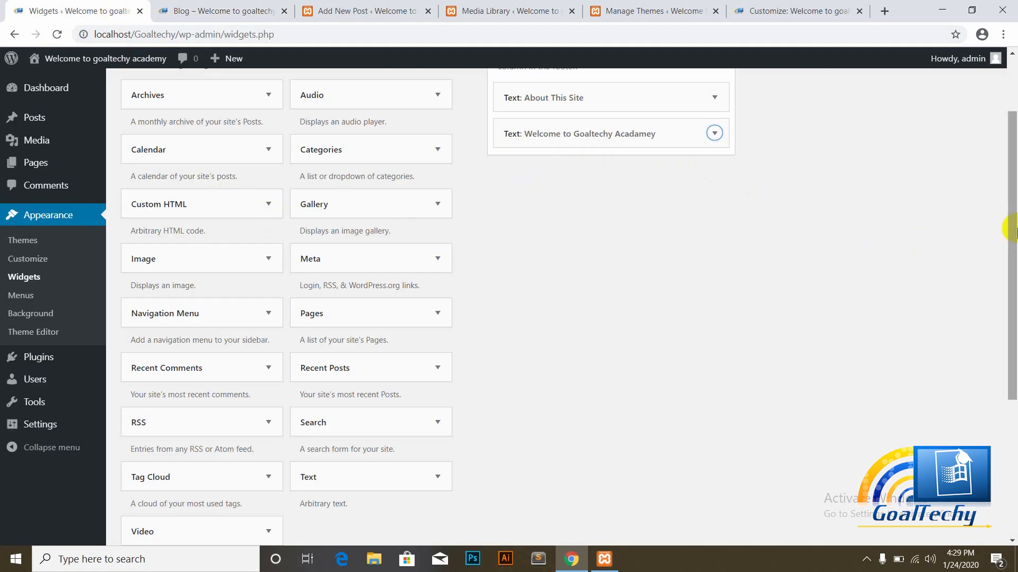
Step: Go to Appearance > Menus to view the Primary menu's Home, About, Blog and Contact items
left_click_drag(1009, 226, 1007, 154)
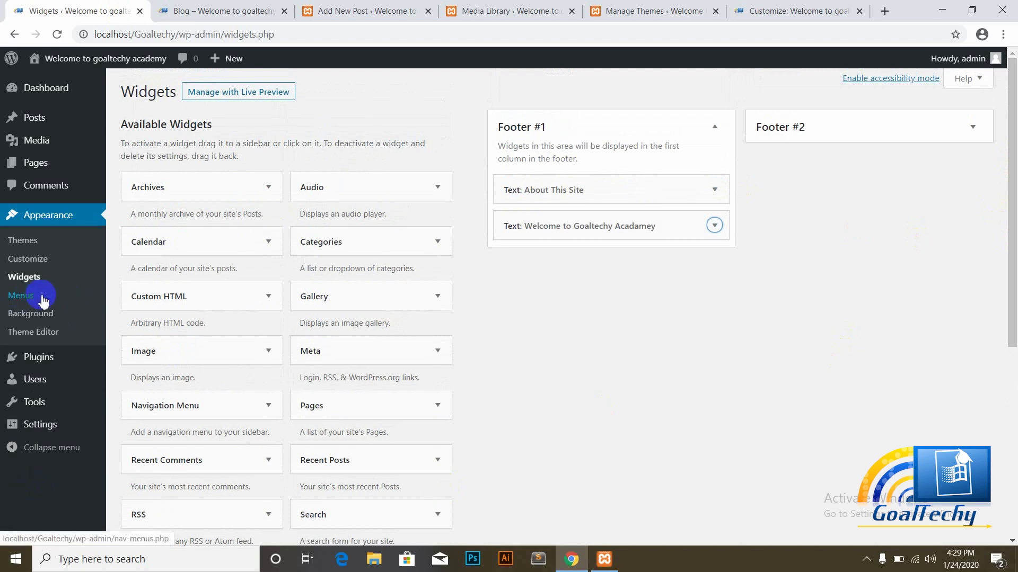
left_click(21, 295)
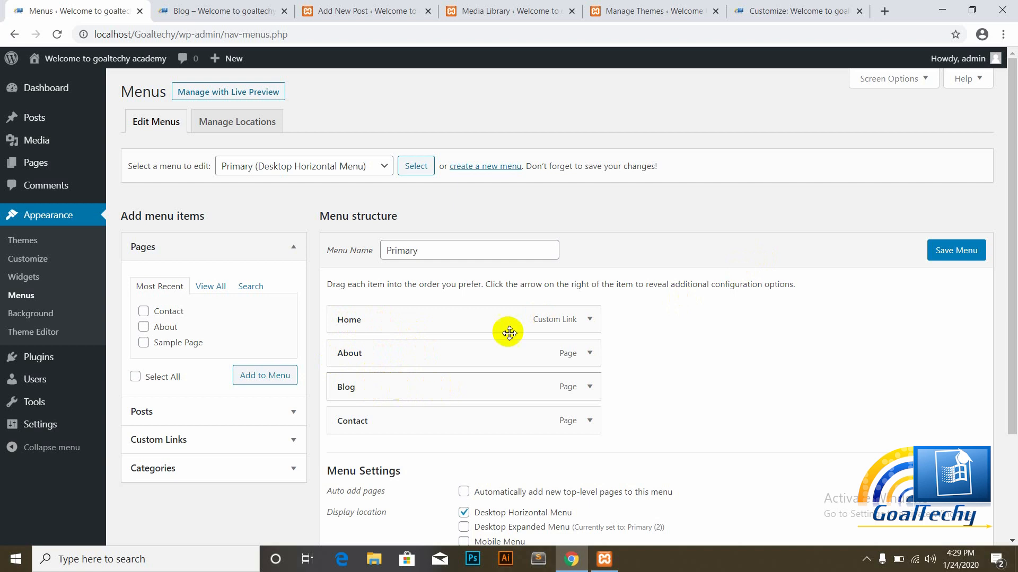
Step: Reorder the Primary menu to Home, Contact, Blog, with About nested under Contact
left_click(219, 7)
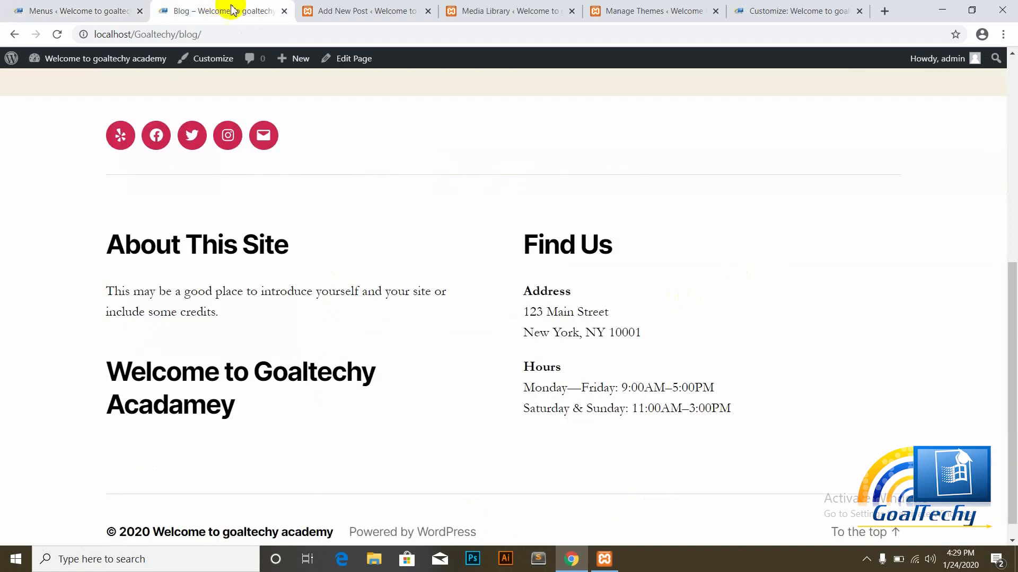
left_click_drag(1012, 252, 1007, 80)
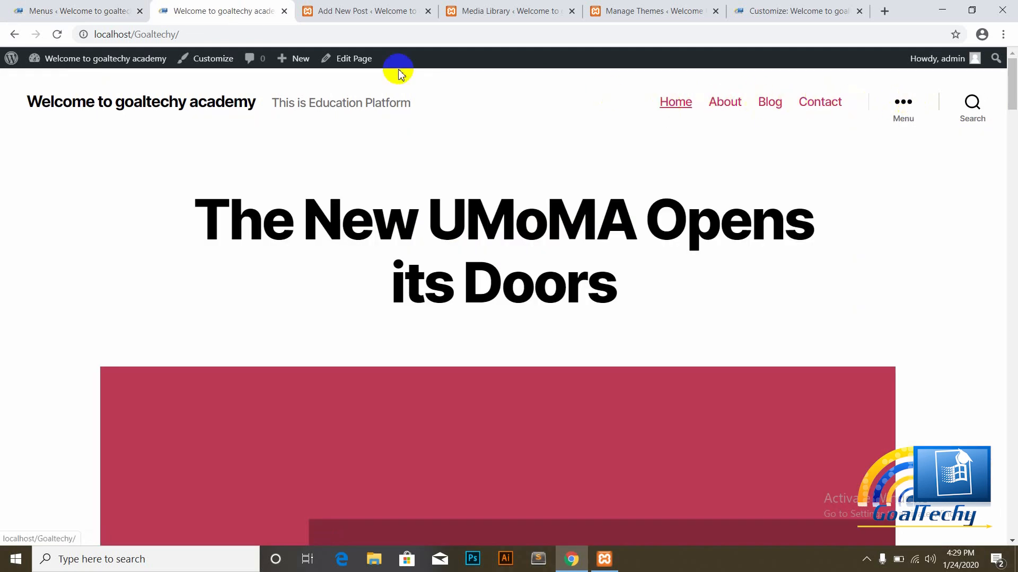
left_click(80, 9)
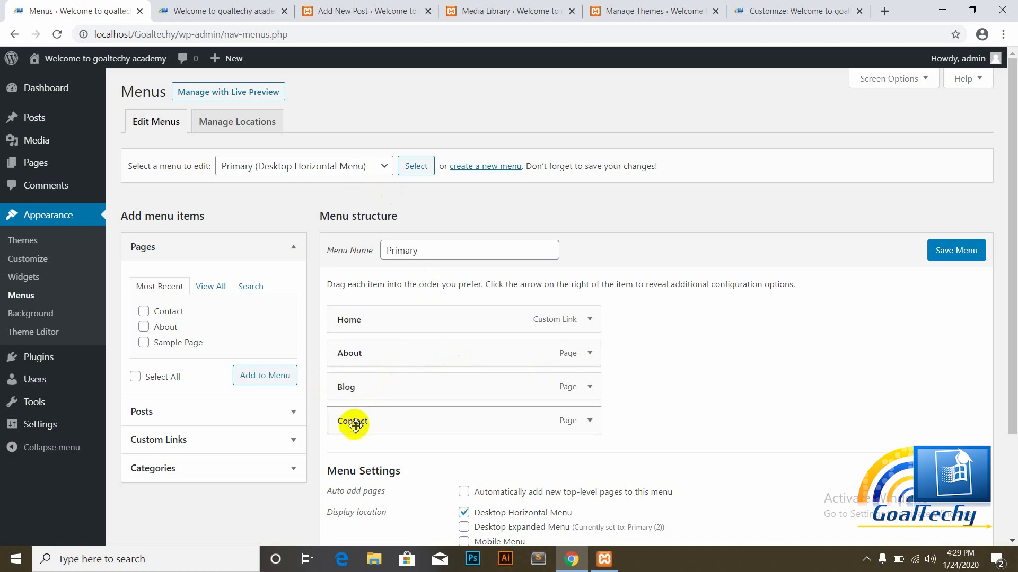
left_click_drag(354, 422, 360, 399)
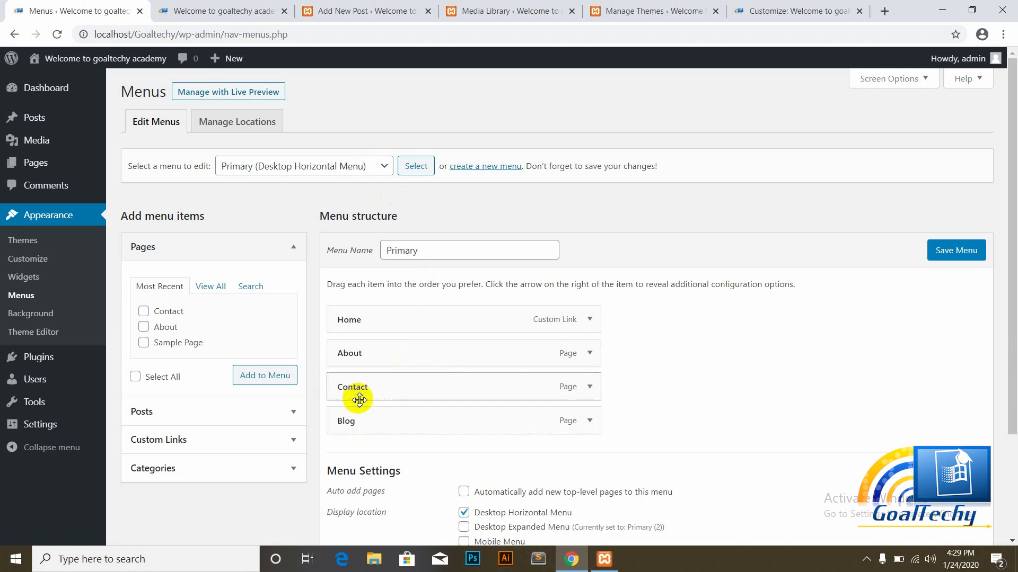
left_click_drag(357, 352, 357, 388)
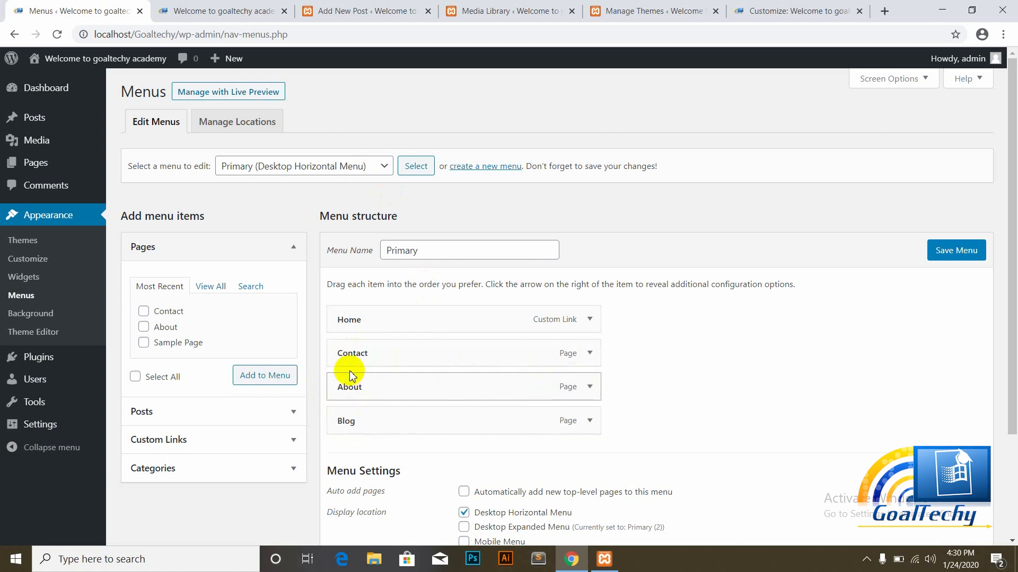
left_click_drag(345, 392, 379, 389)
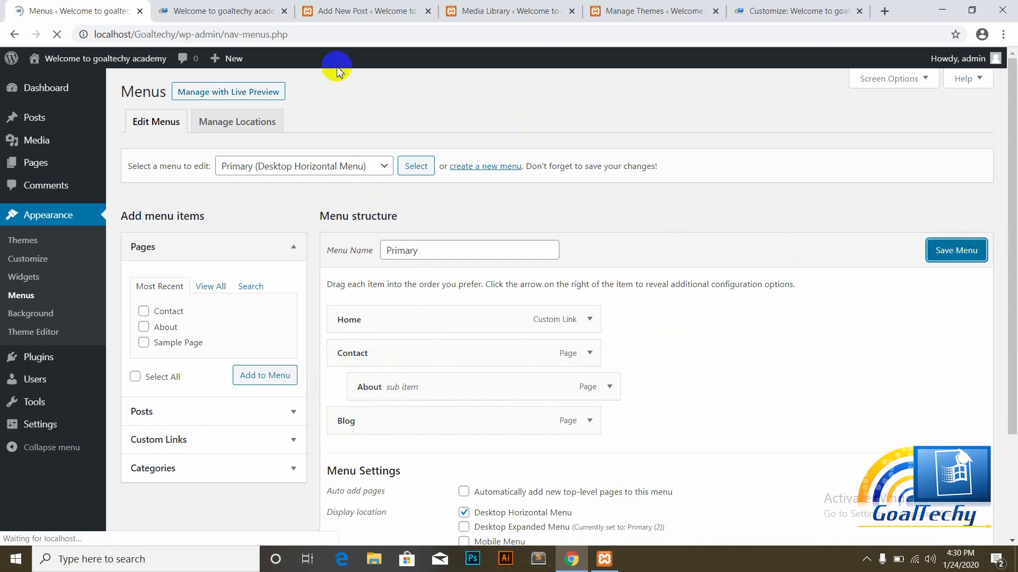
Step: Reload the live front page to confirm the header shows the new menu order
left_click(206, 11)
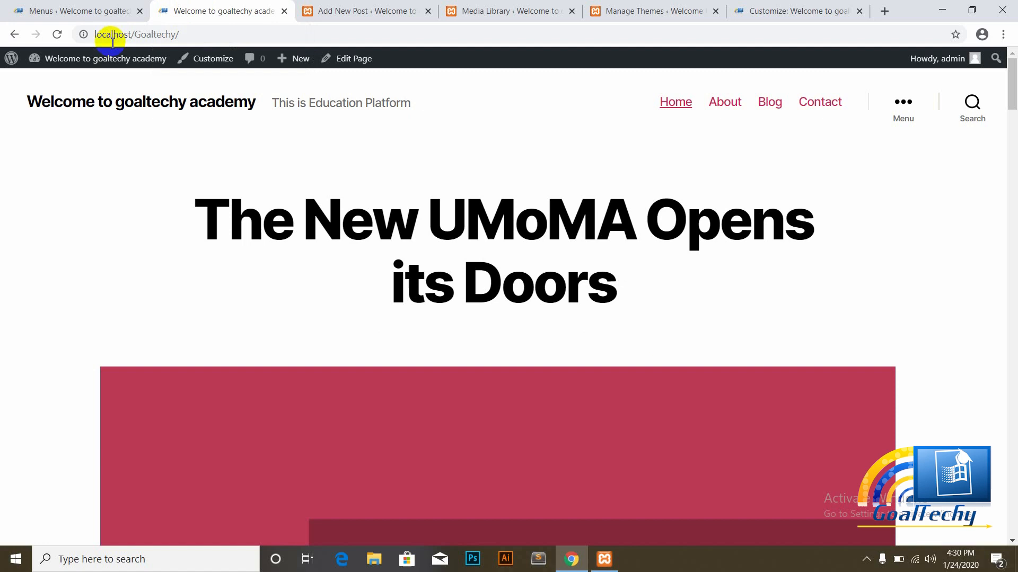
left_click(58, 35)
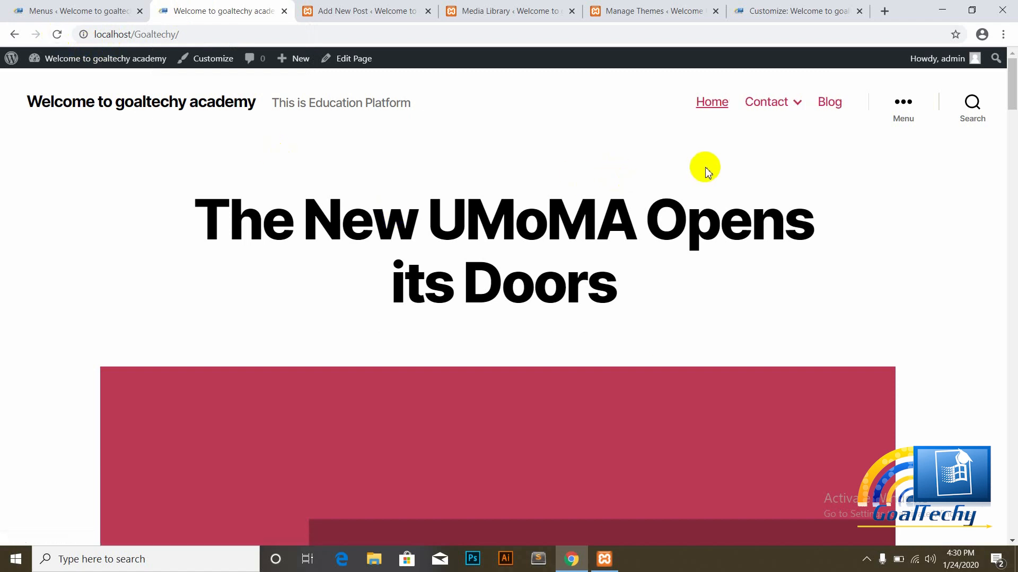
mouse_move(780, 114)
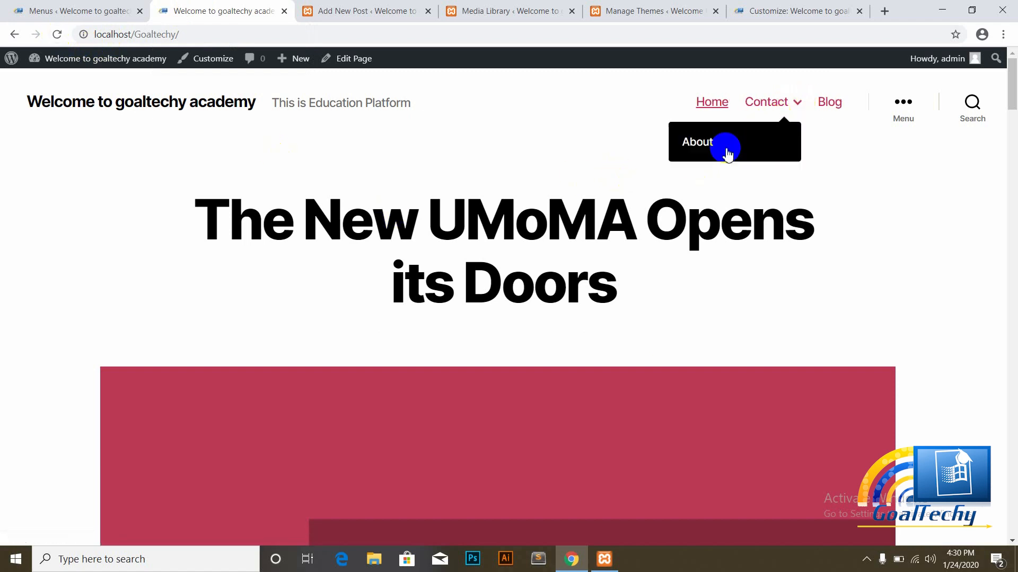
left_click(113, 5)
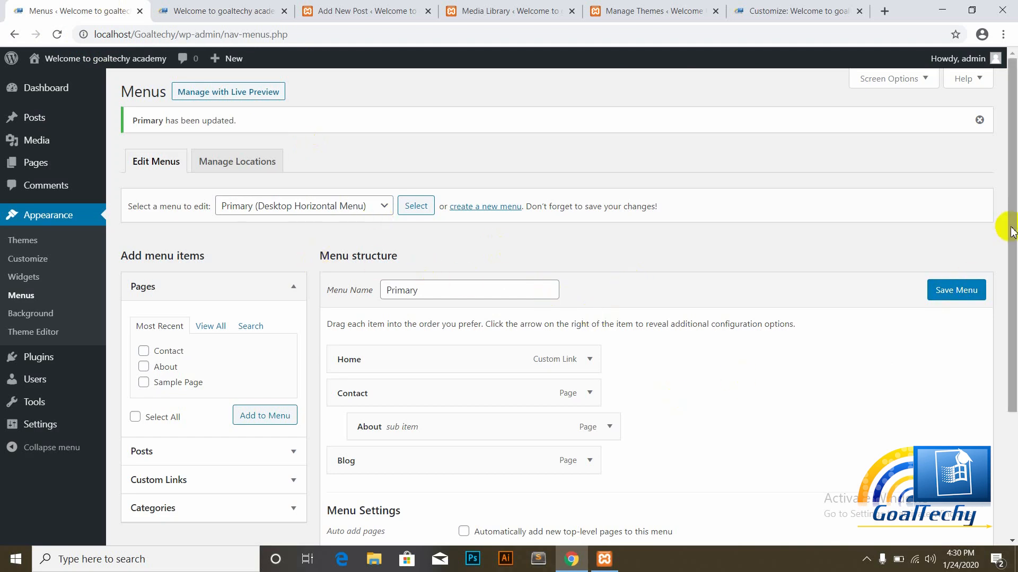
Step: Add Sample Page from the full pages list to the Primary menu and save the menu
left_click_drag(1009, 227, 1012, 389)
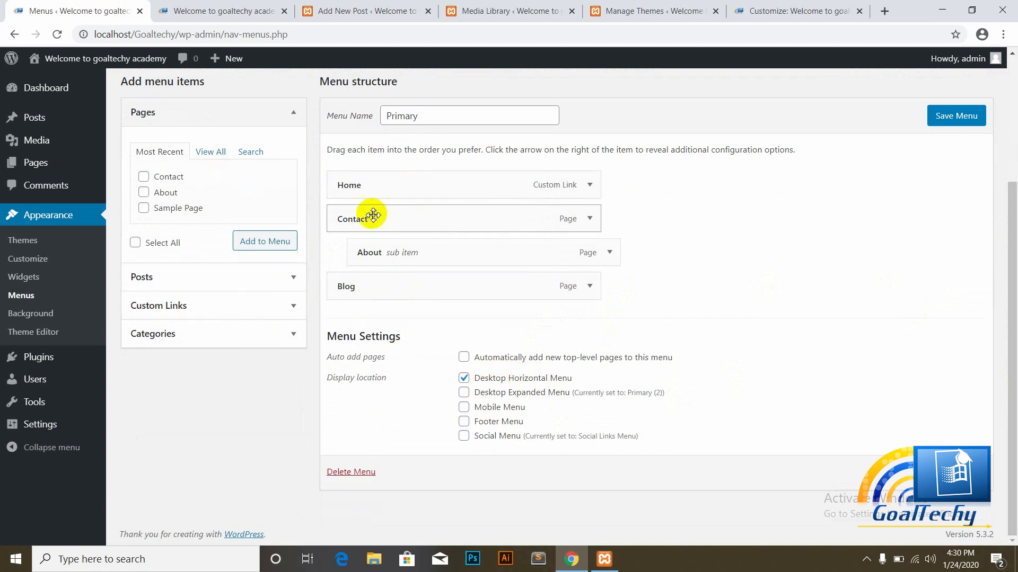
left_click(207, 153)
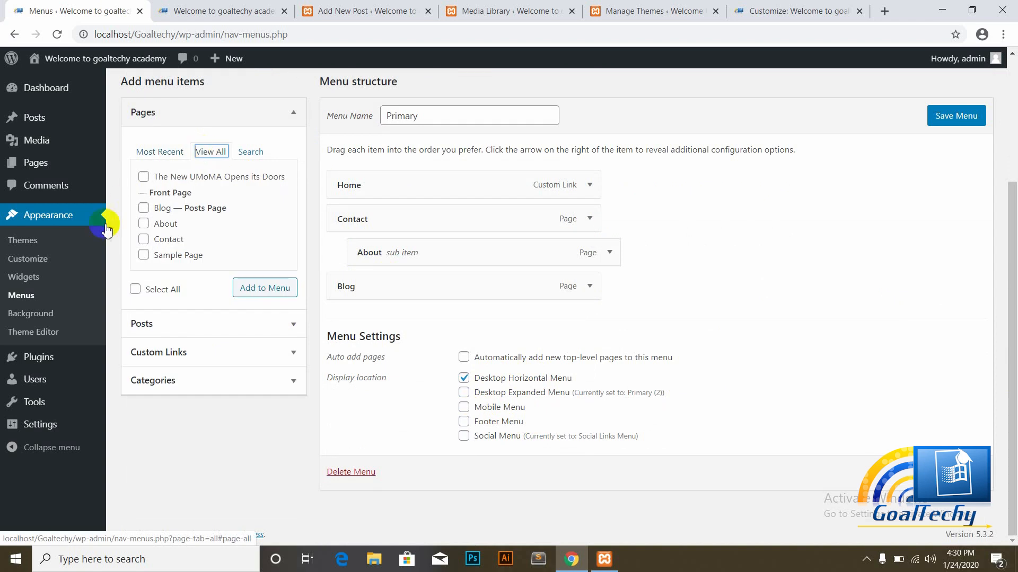
left_click(144, 256)
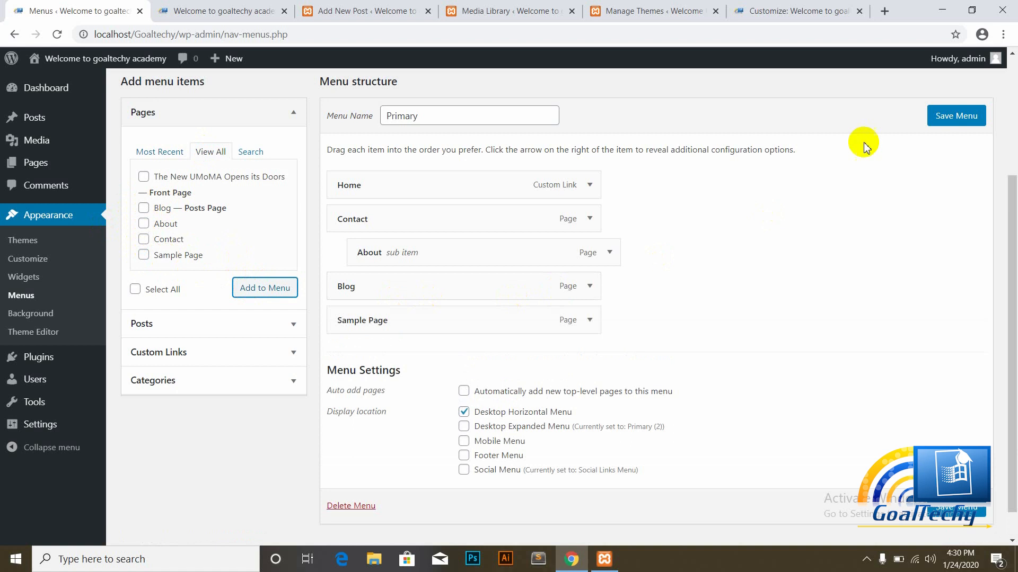
left_click(945, 116)
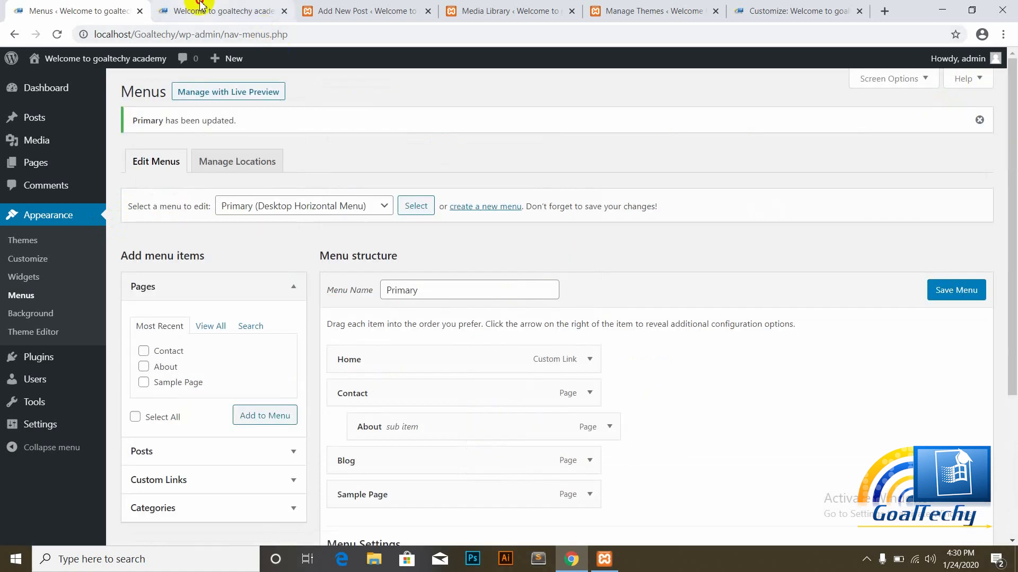
Step: Reload the live front page to confirm Sample Page appears in the header navigation
left_click(201, 8)
left_click(58, 35)
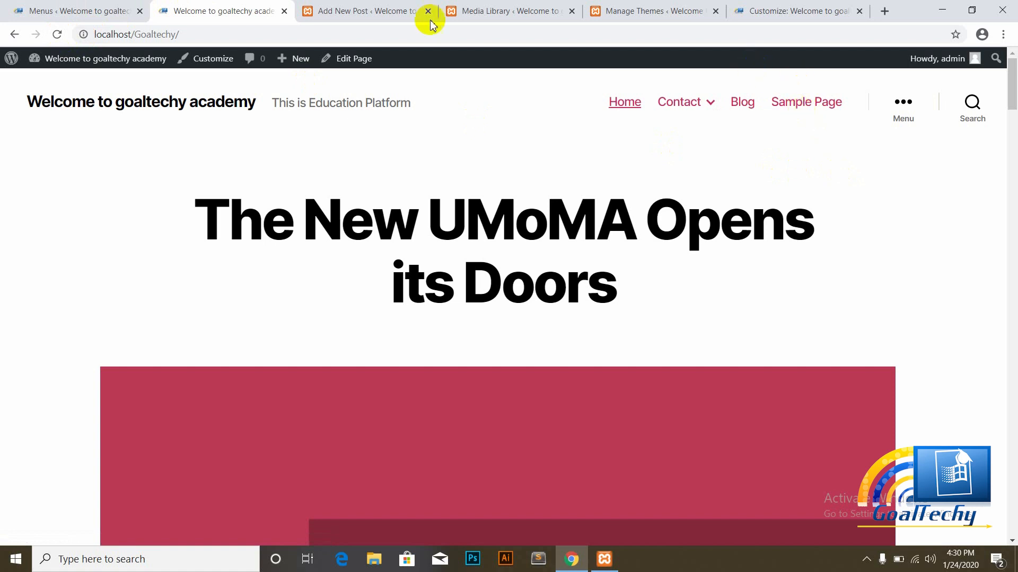
left_click(347, 9)
left_click(106, 8)
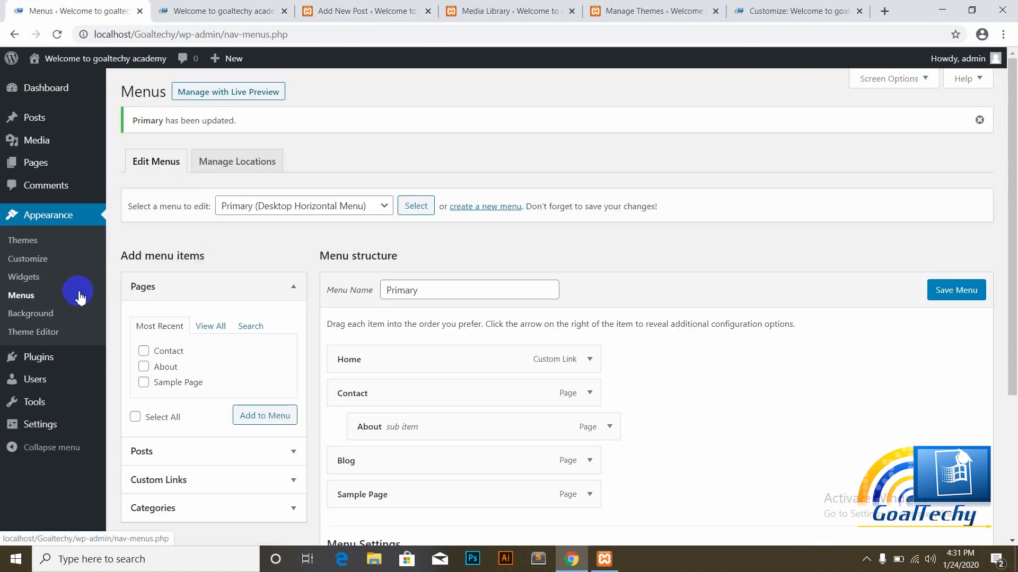
Step: Open the Customizer's Background Image panel, then view the live homepage with Home, Contact, Blog and Sample Page
left_click(27, 315)
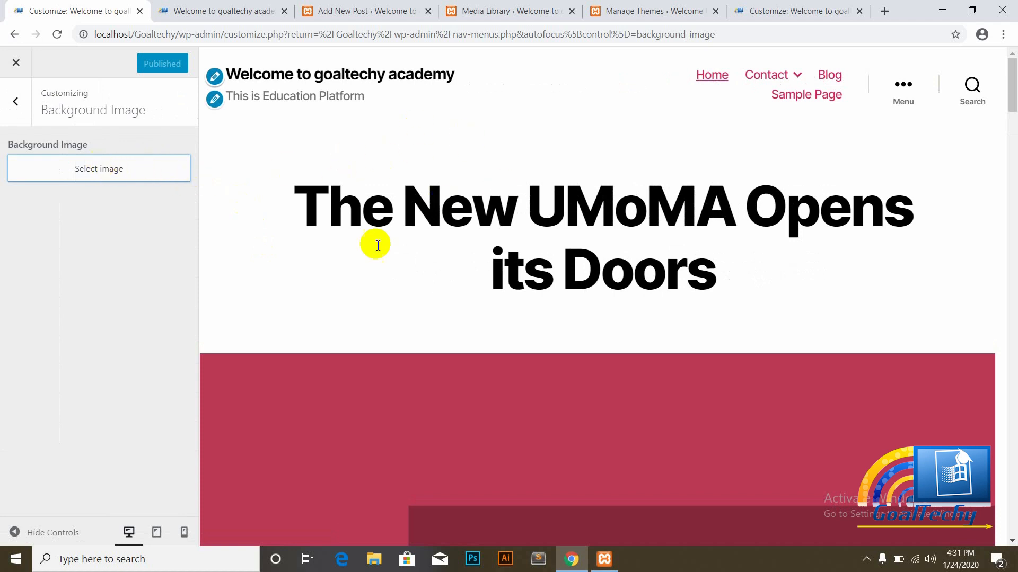
left_click_drag(1013, 98, 1013, 62)
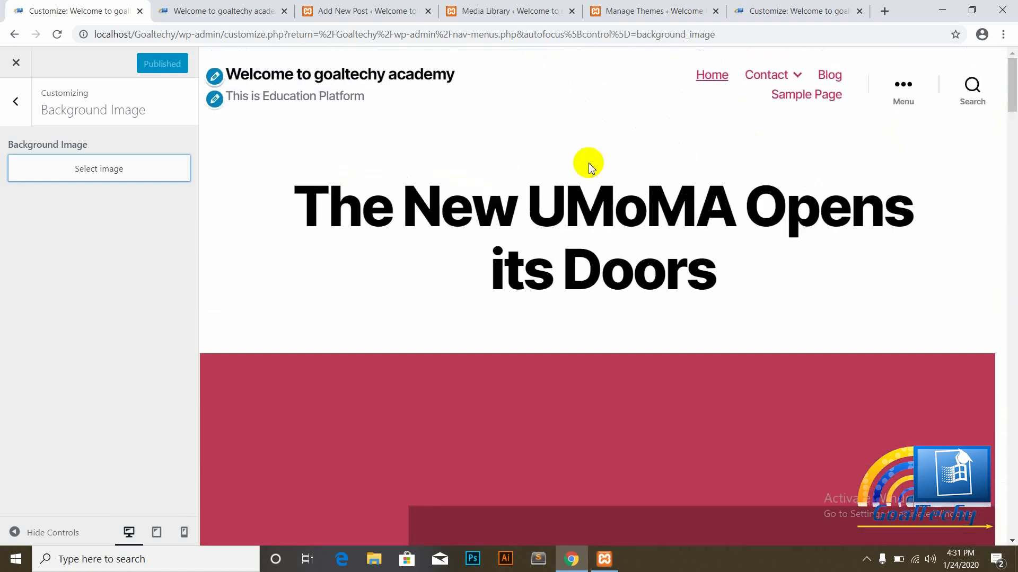
left_click(252, 8)
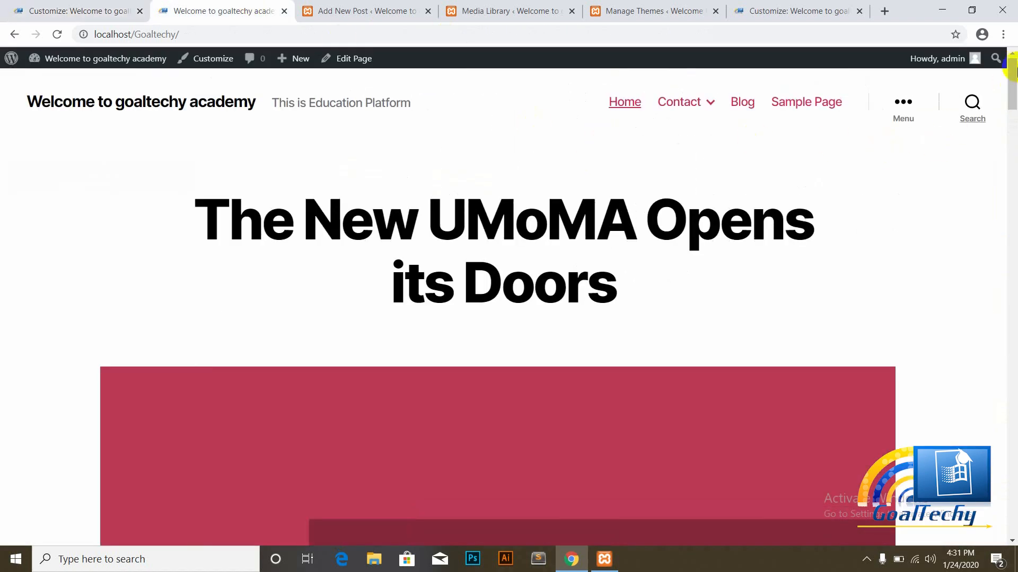